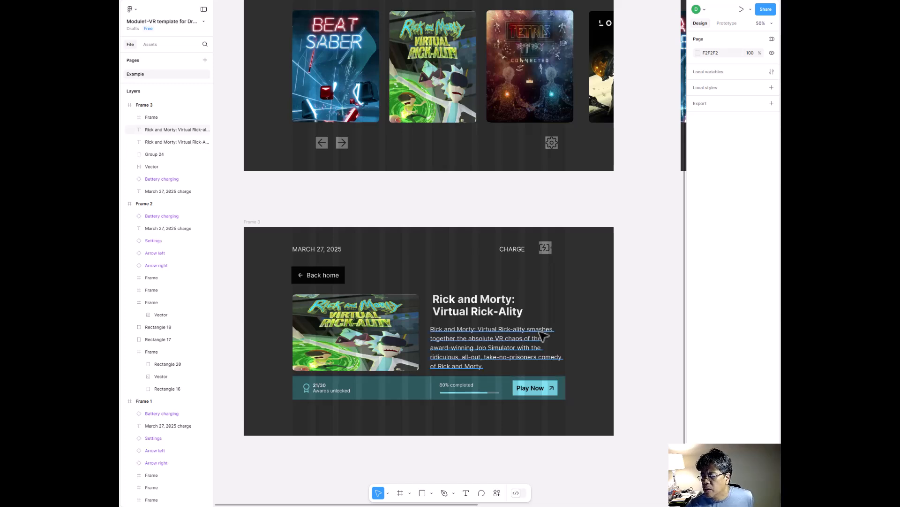
- Add a prototype interaction to the awards and Play Now bar in Frame 3
left_click(529, 392)
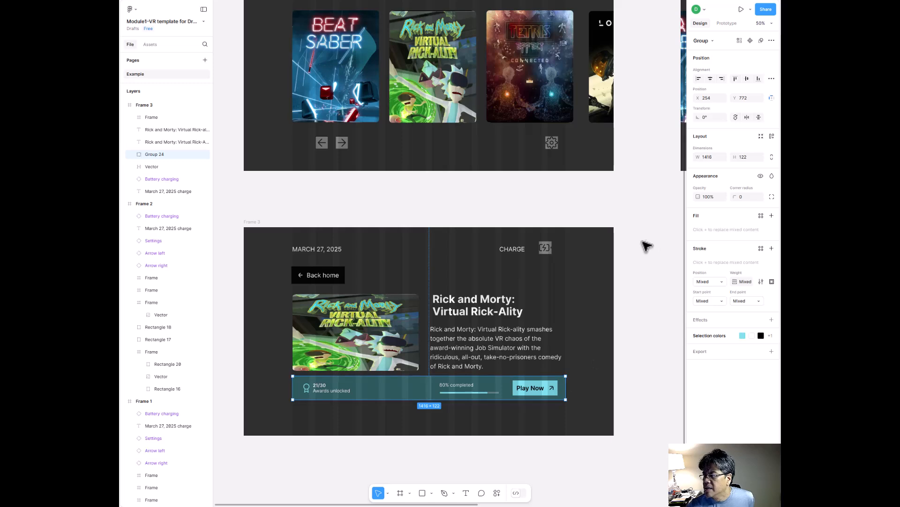
left_click(727, 23)
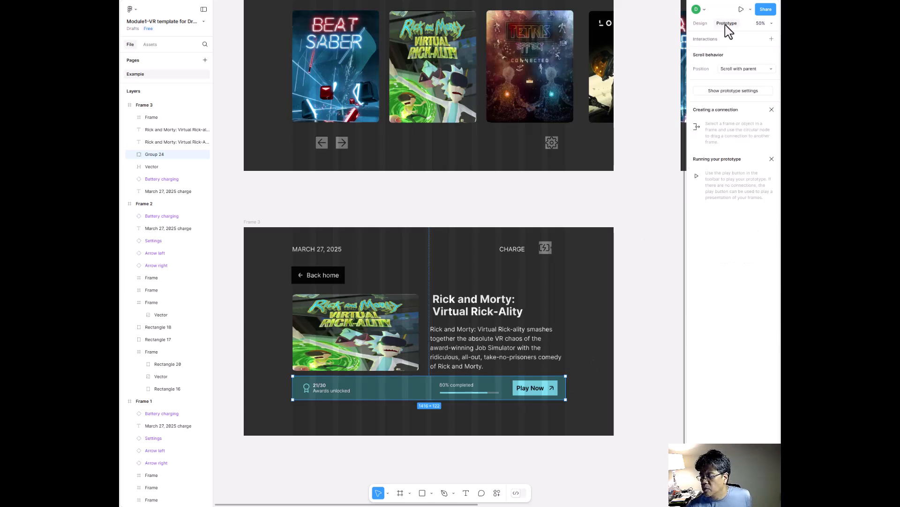
mouse_move(567, 389)
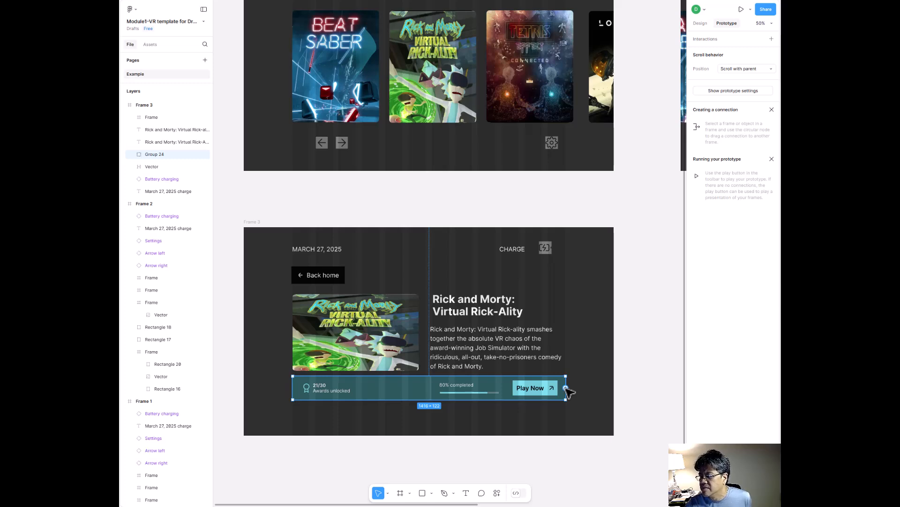
right_click(569, 391)
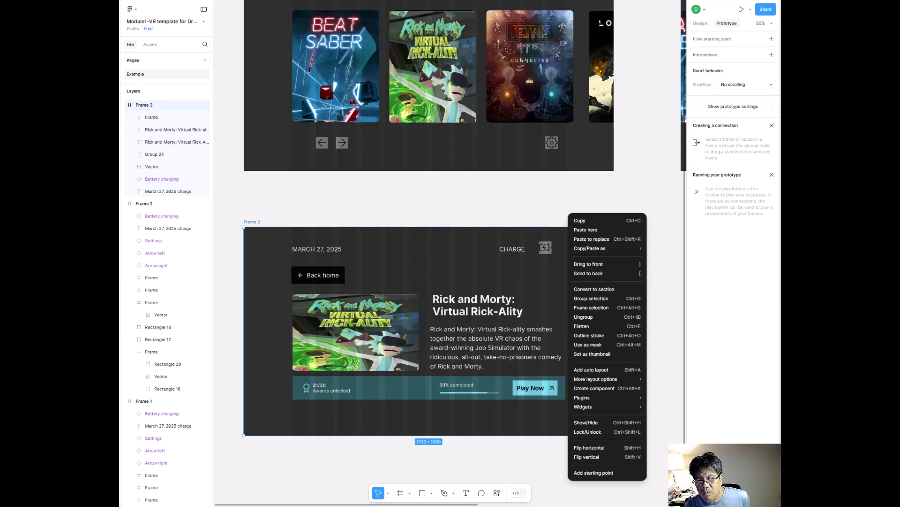
left_click(154, 154)
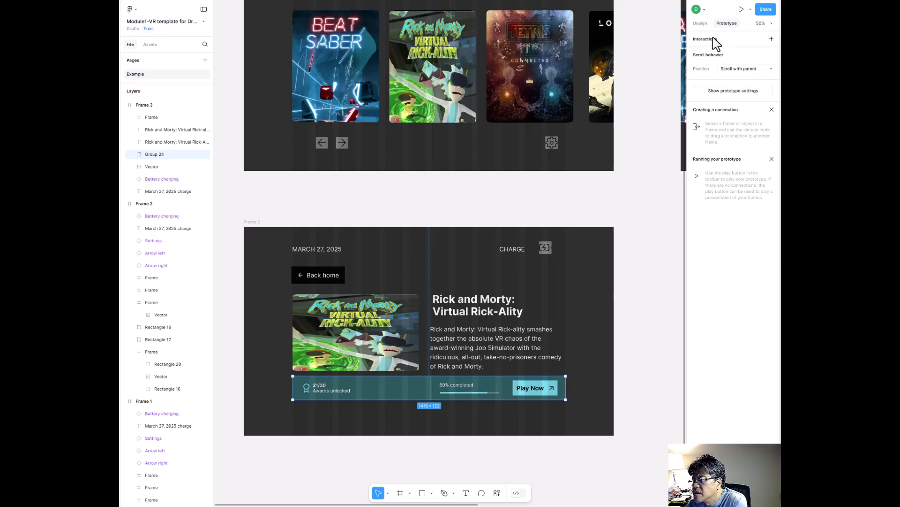
left_click(772, 40)
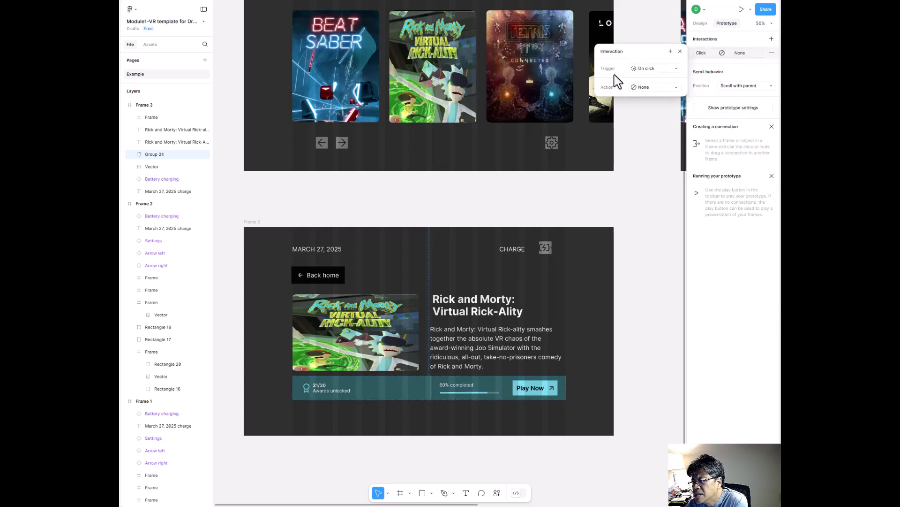
- Try Navigate to as the action of the bar's on-click interaction
left_click(676, 68)
left_click(676, 68)
left_click(672, 87)
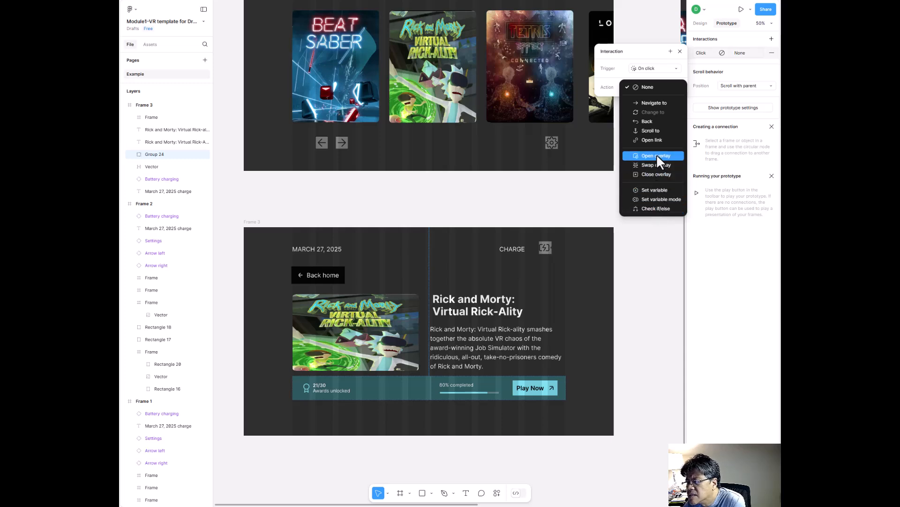
left_click(660, 101)
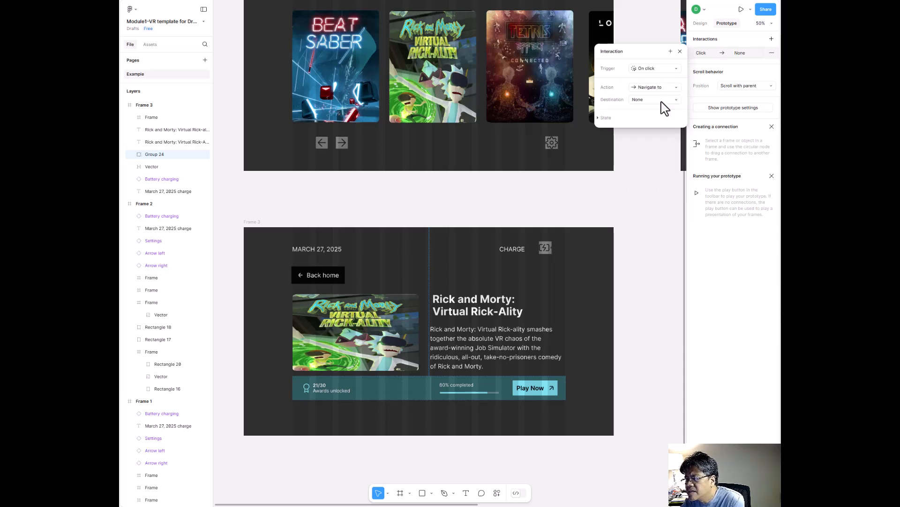
left_click(674, 100)
left_click(617, 104)
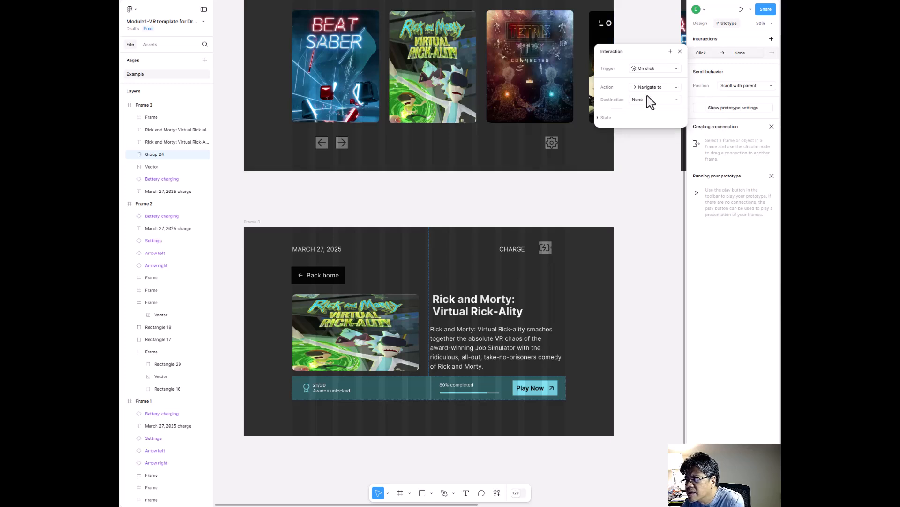
left_click(677, 87)
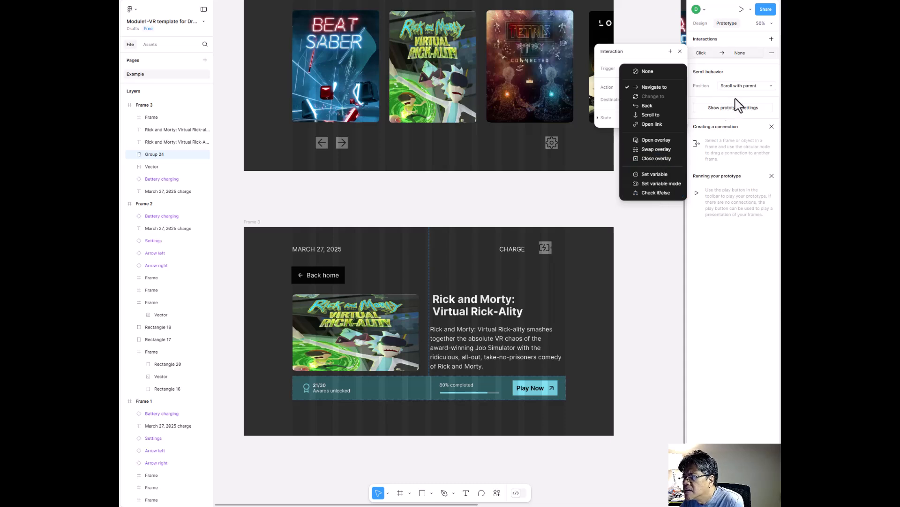
left_click(740, 59)
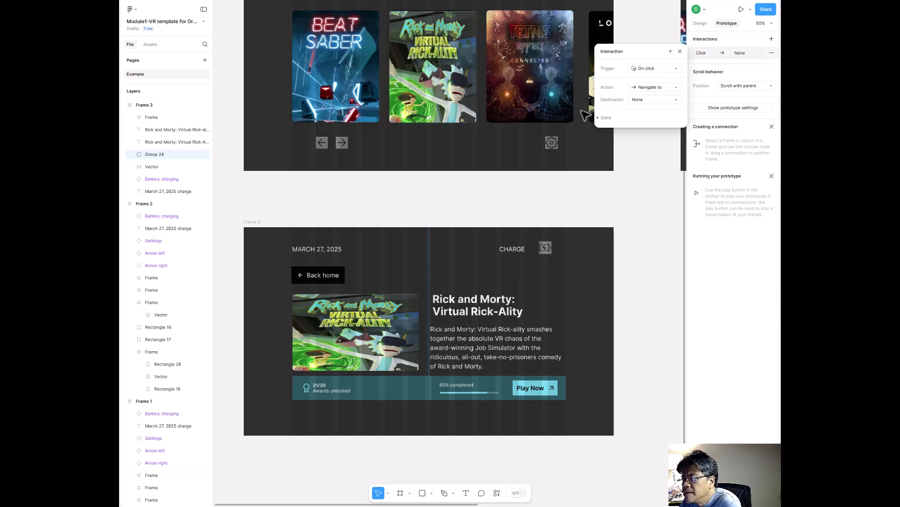
- Set the bar's on-click action to Open link and paste the copied YouTube video URL as its link
left_click(672, 87)
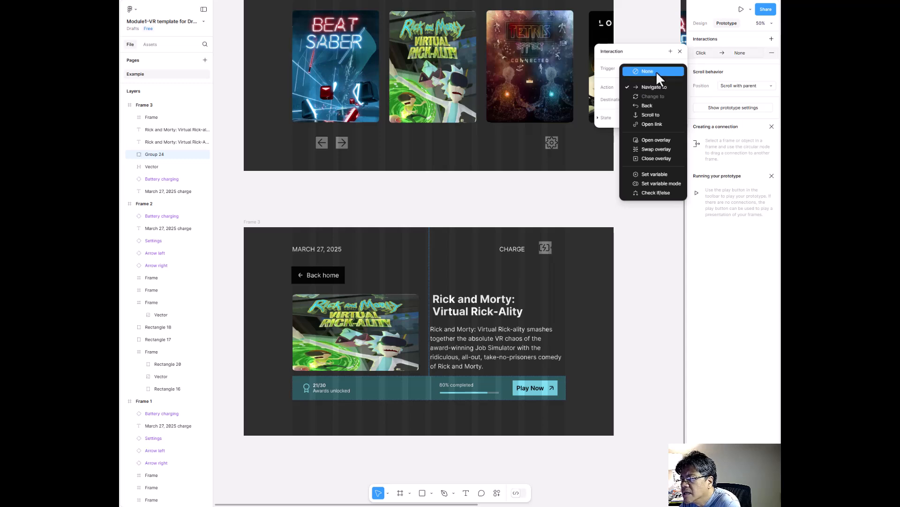
left_click(653, 125)
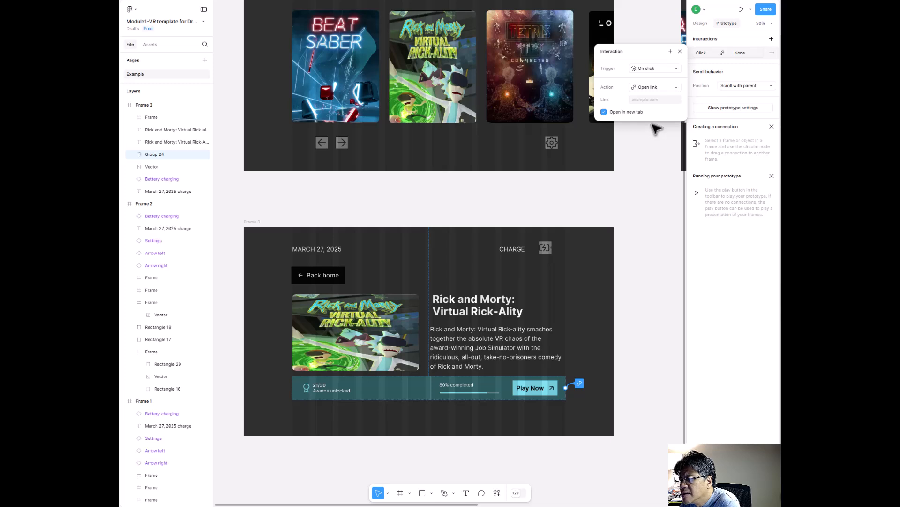
left_click(643, 100)
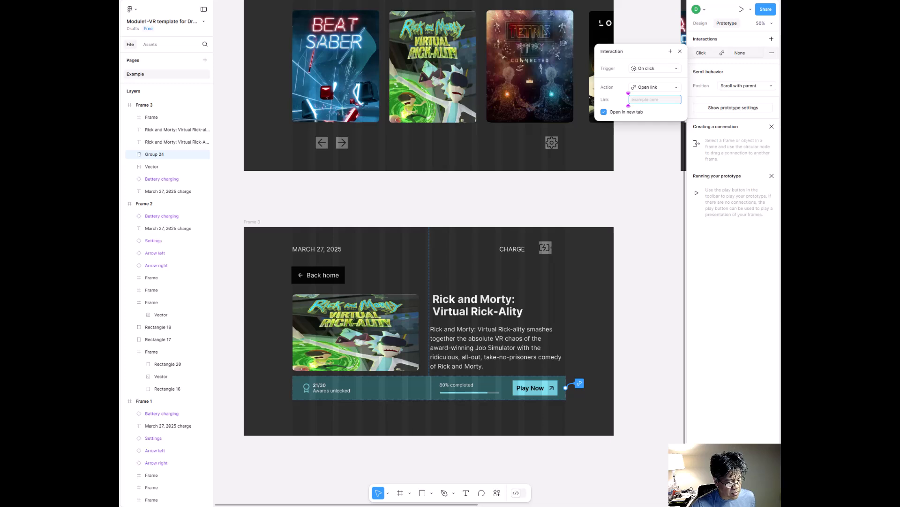
key("alt+Tab")
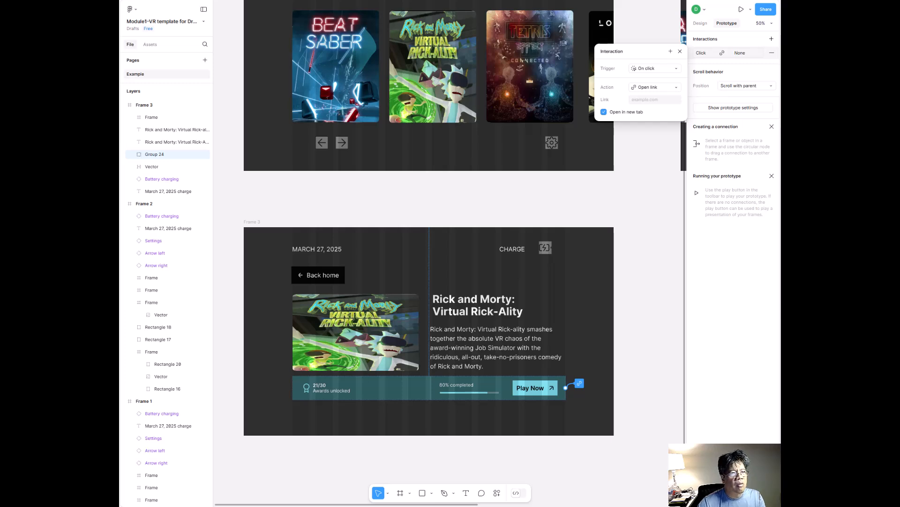
left_click_drag(398, 289, 400, 218)
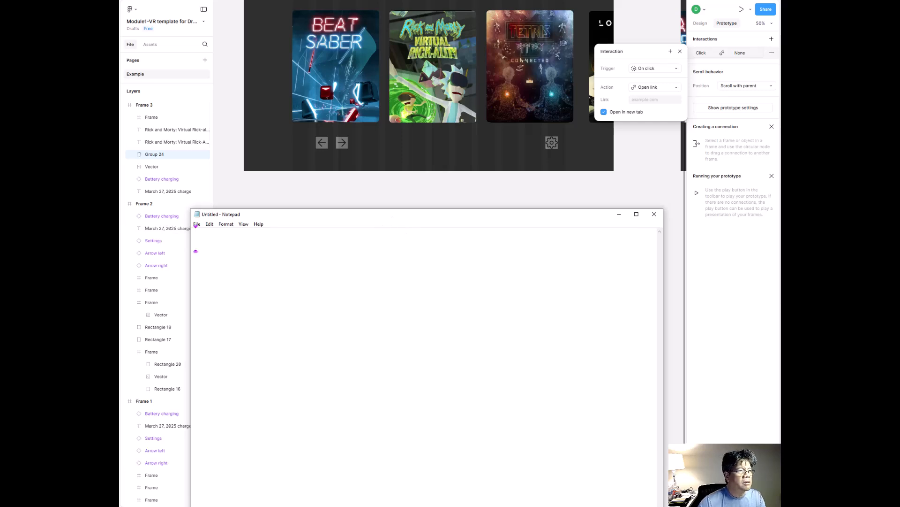
key("alt+Tab")
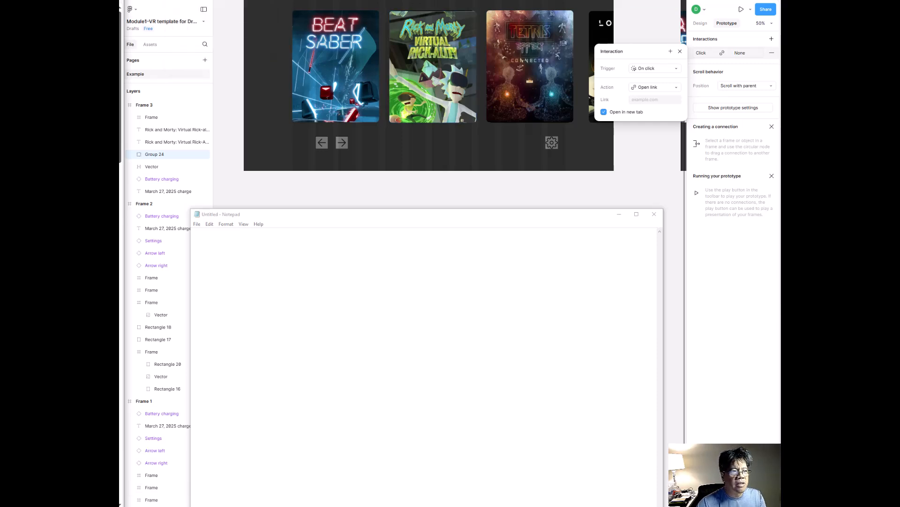
key("alt+Tab")
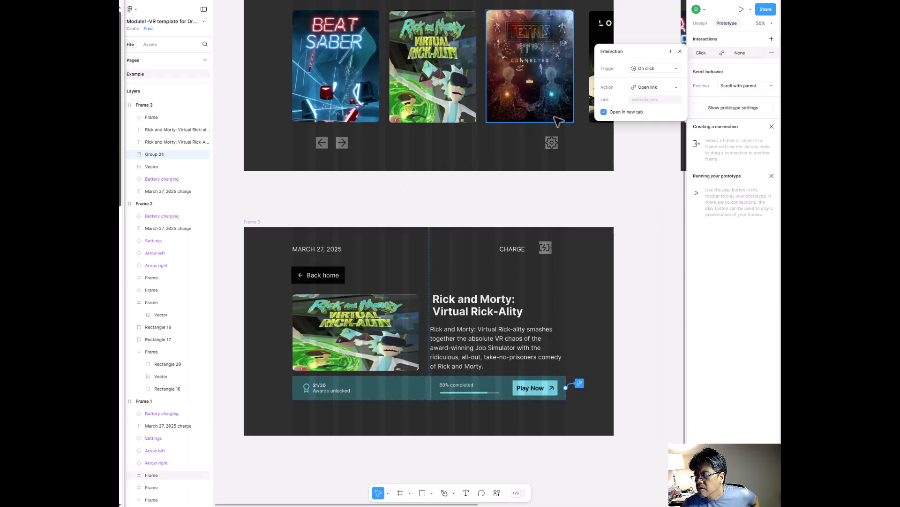
left_click(655, 99)
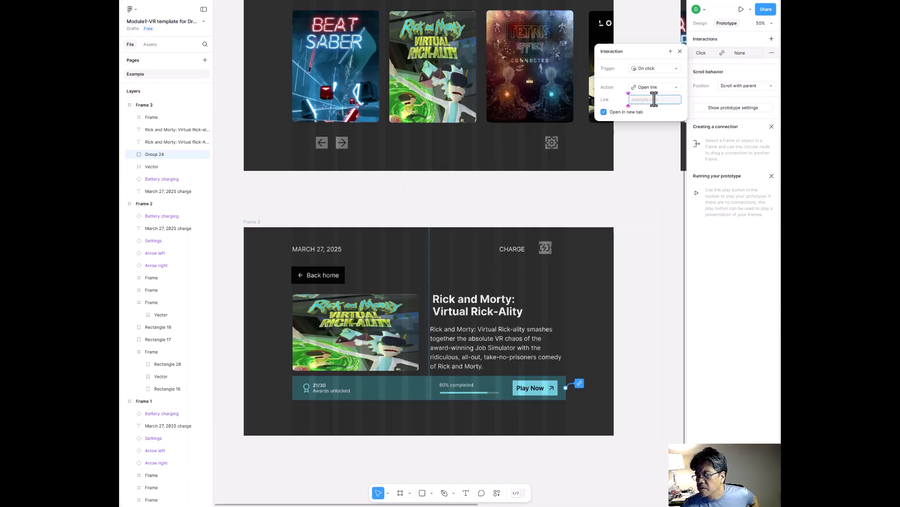
key("ctrl+v")
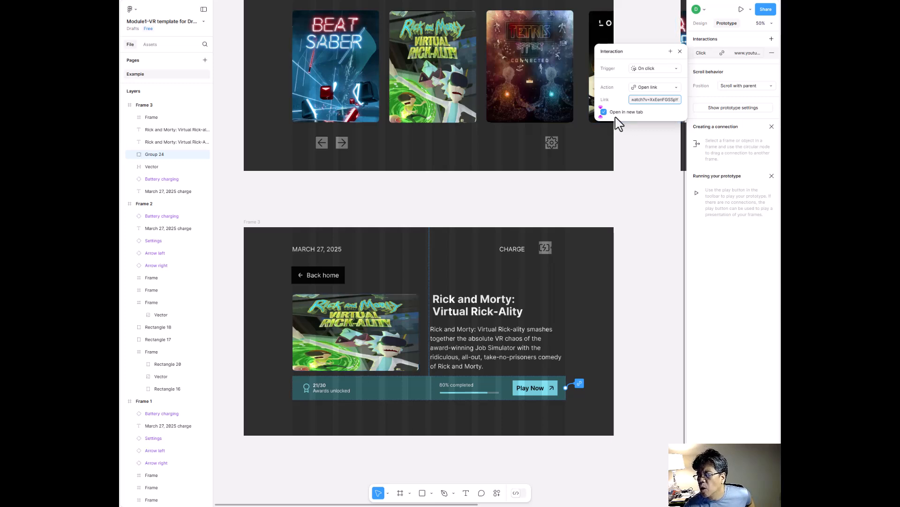
left_click(646, 153)
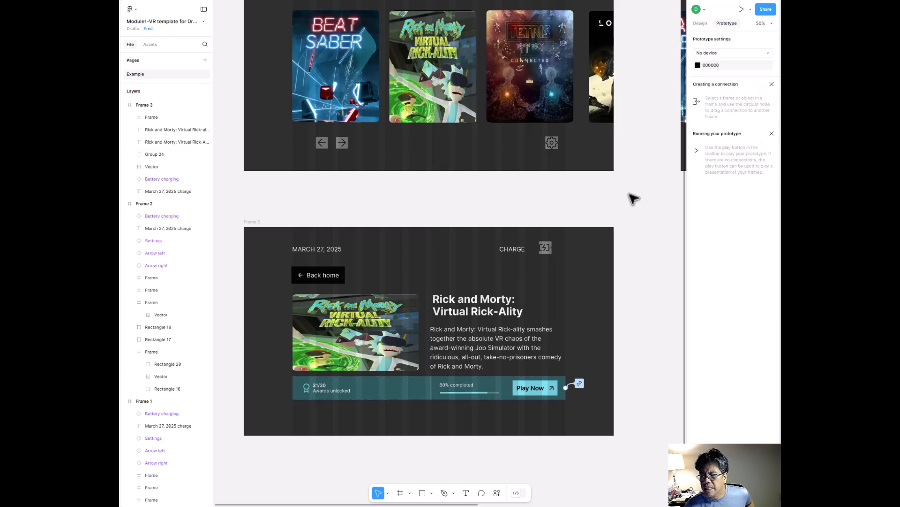
key("minus")
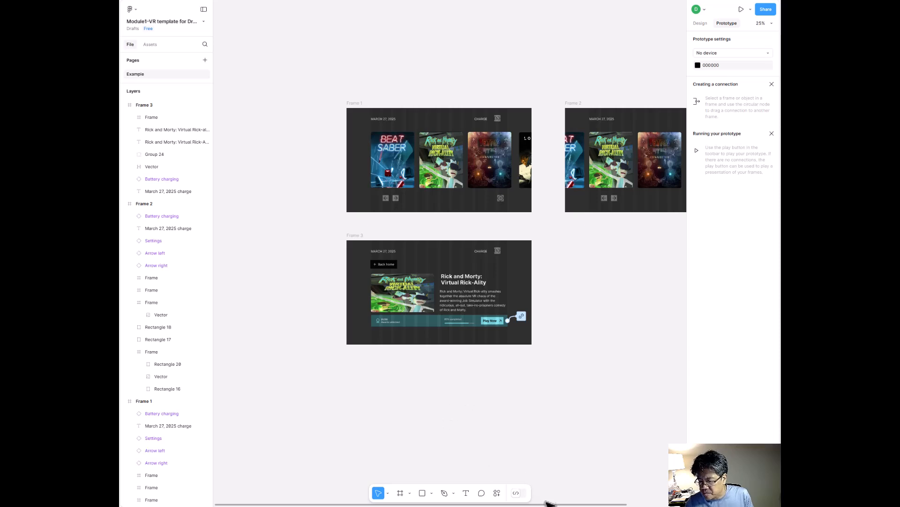
left_click_drag(548, 505, 627, 501)
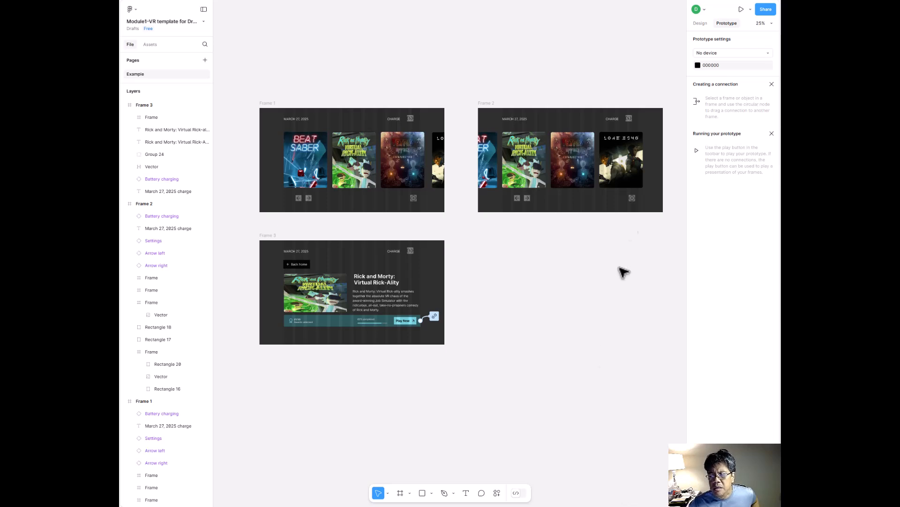
left_click(309, 198)
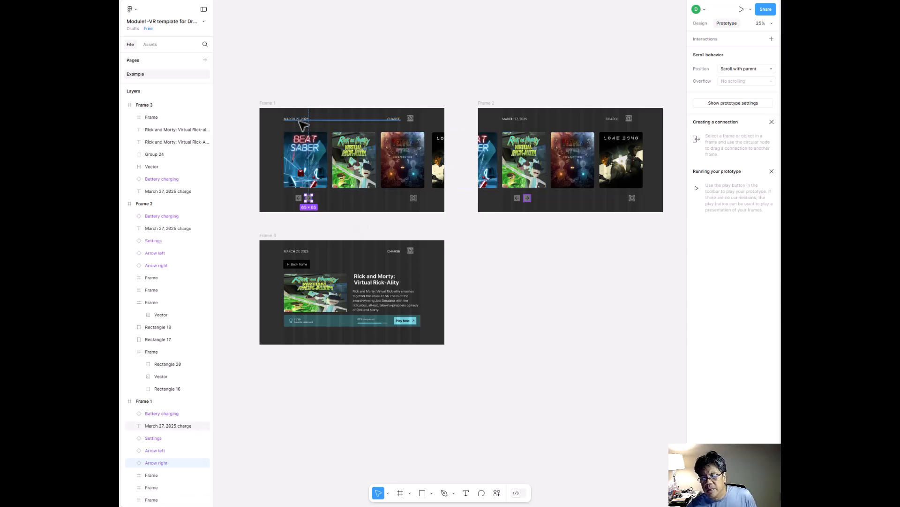
left_click(302, 157)
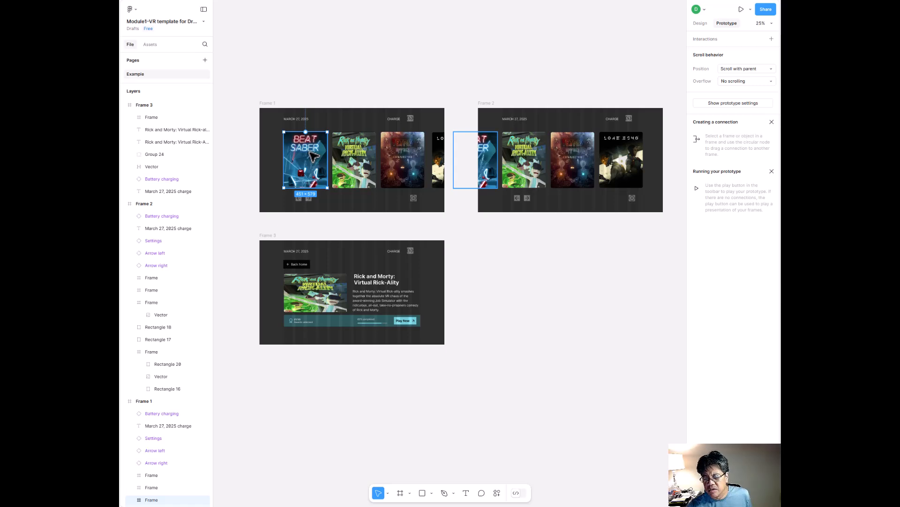
left_click(353, 162, "shift")
left_click(403, 164, "shift")
left_click(441, 164, "shift")
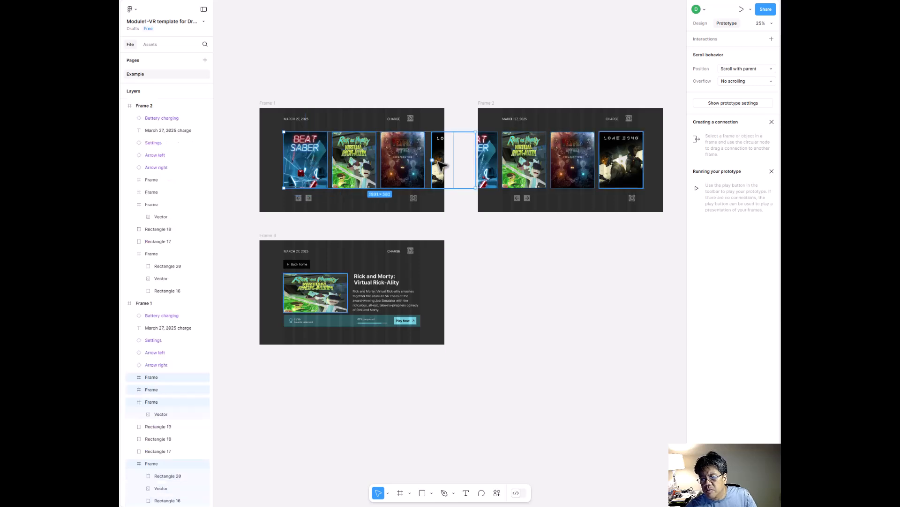
right_click(436, 162)
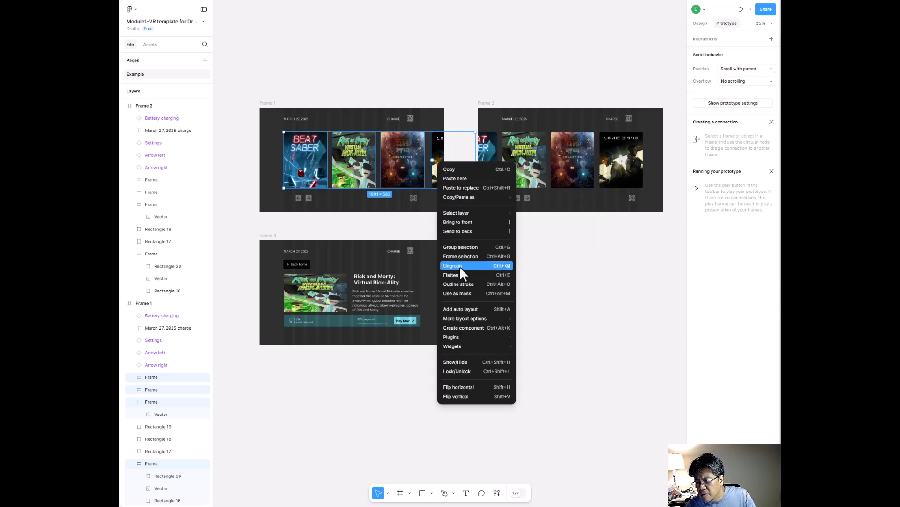
left_click(493, 139)
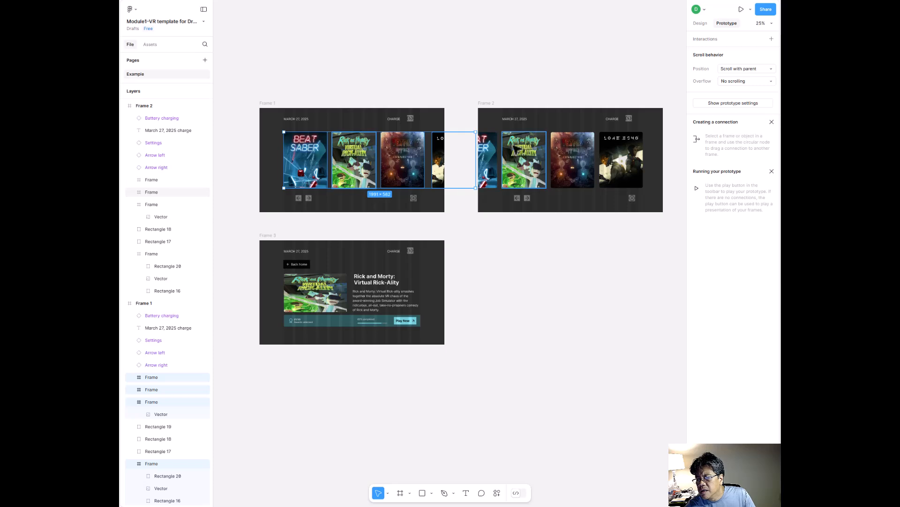
- Group the four game cover images in Frame 2
left_click(492, 155)
left_click(573, 159, "shift")
left_click(618, 155, "shift")
right_click(618, 151)
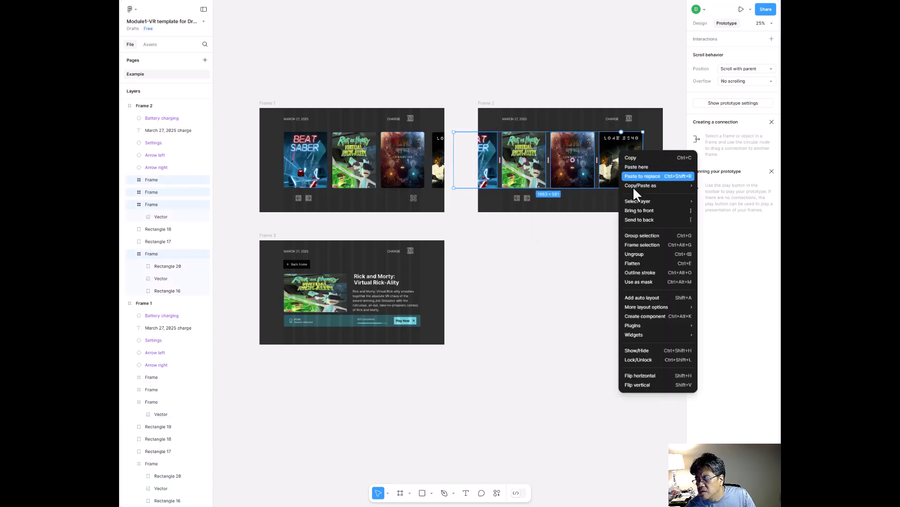
left_click(637, 235)
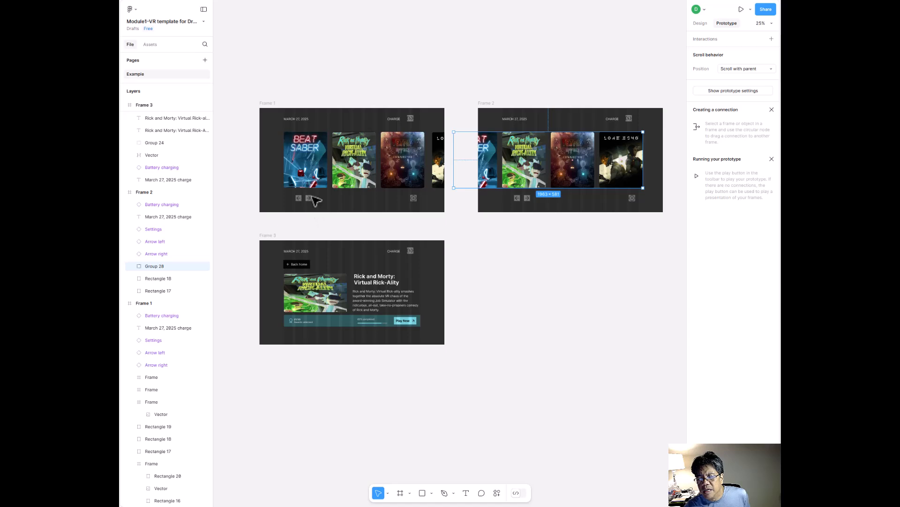
key("Escape")
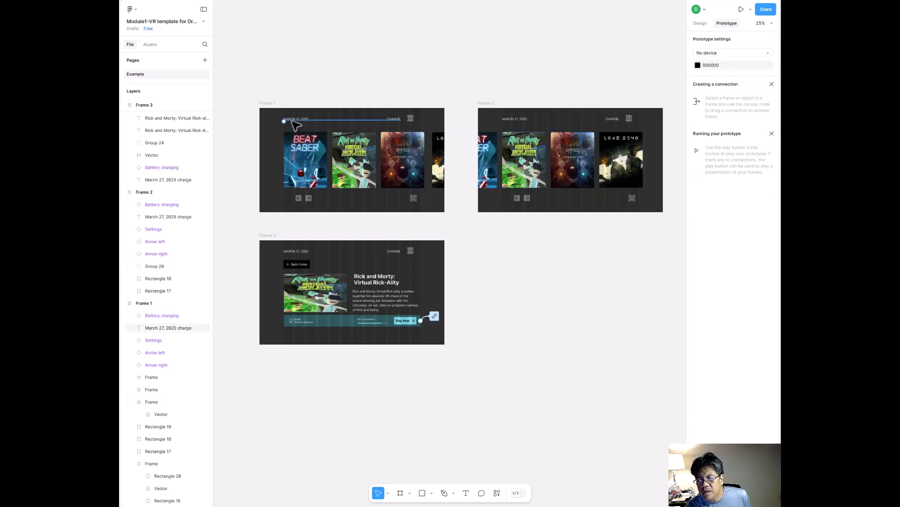
- Flatten the "March 27, 2025 charge" header text in Frame 1
left_click(296, 120)
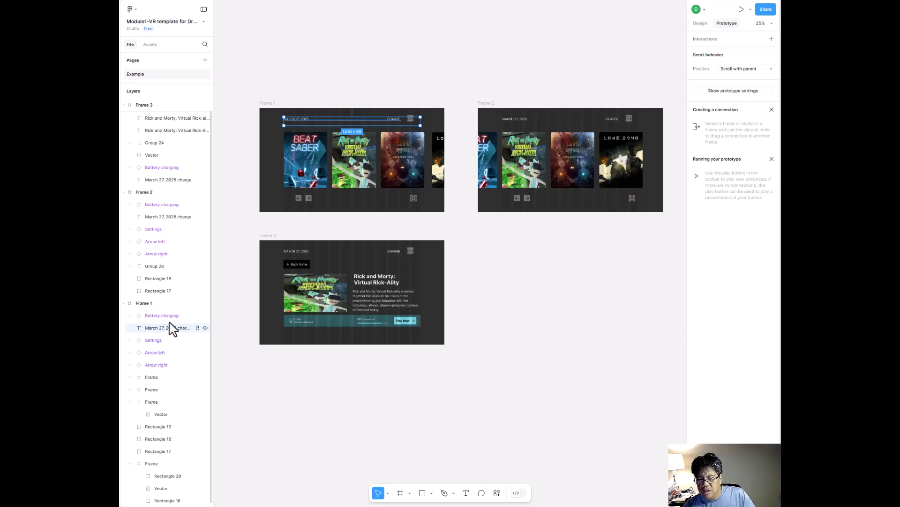
right_click(299, 123)
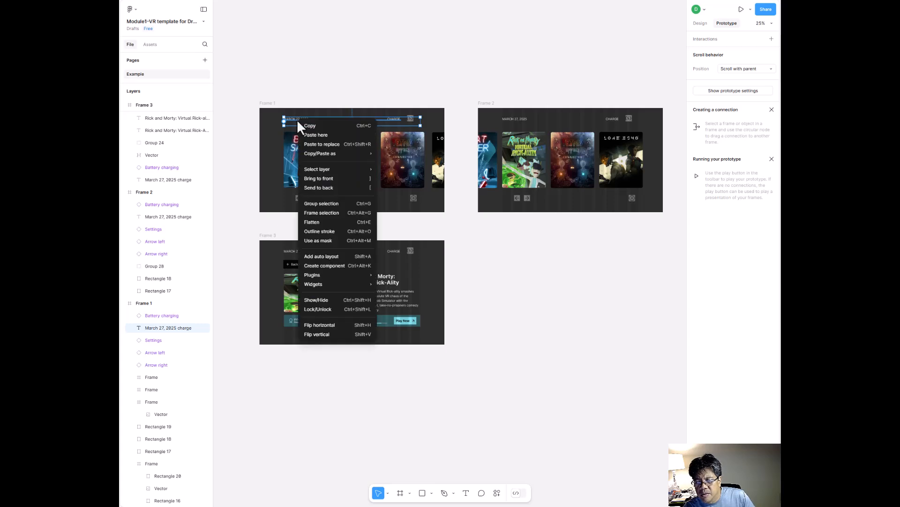
left_click(317, 222)
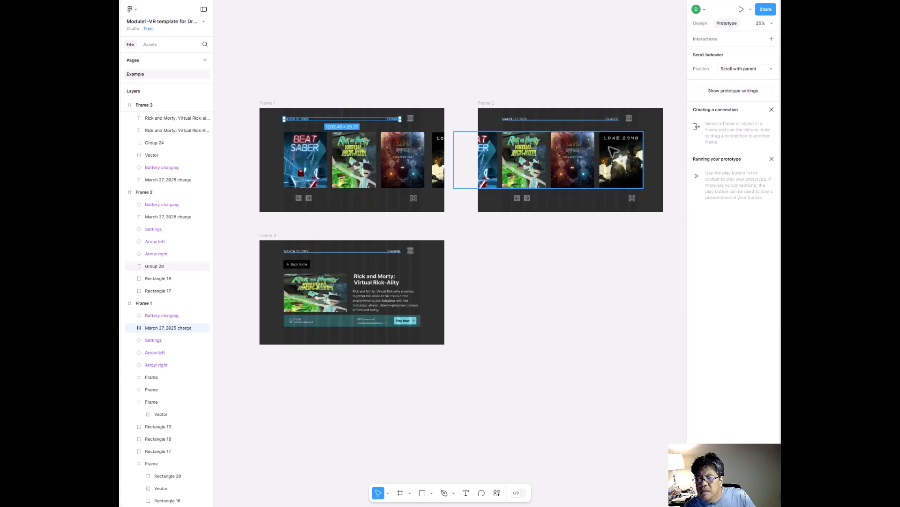
- Flatten the "March 27, 2025 charge" header text in Frame 2
left_click(526, 121)
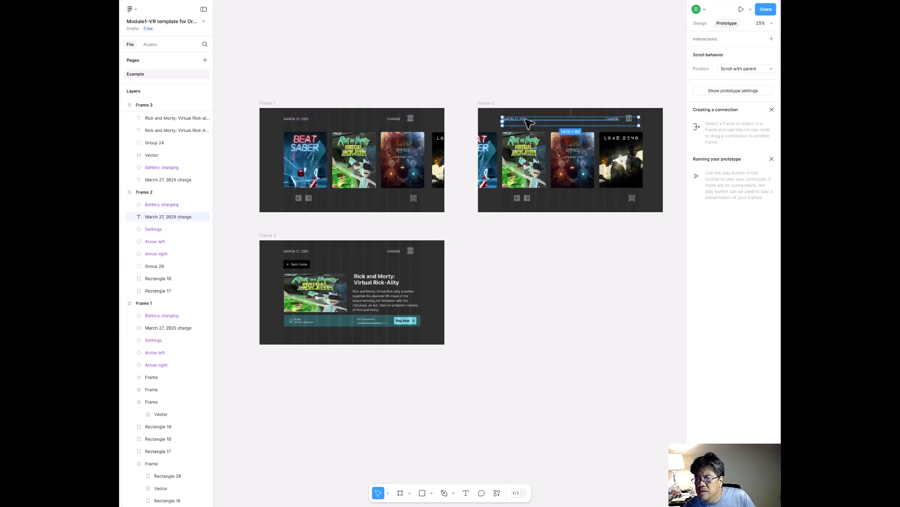
right_click(528, 123)
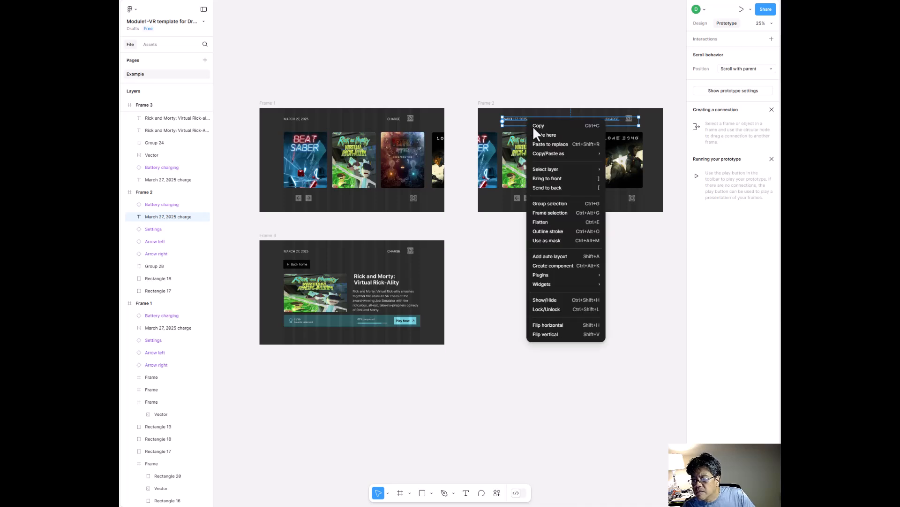
left_click(547, 221)
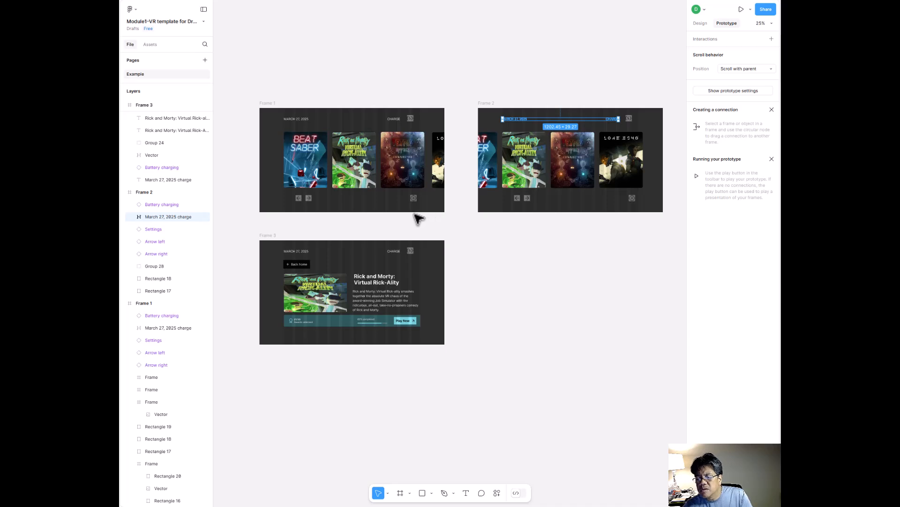
- Connect Frame 1's right arrow to Frame 2 with an on-click Navigate to interaction using the Instant animation
left_click(309, 198)
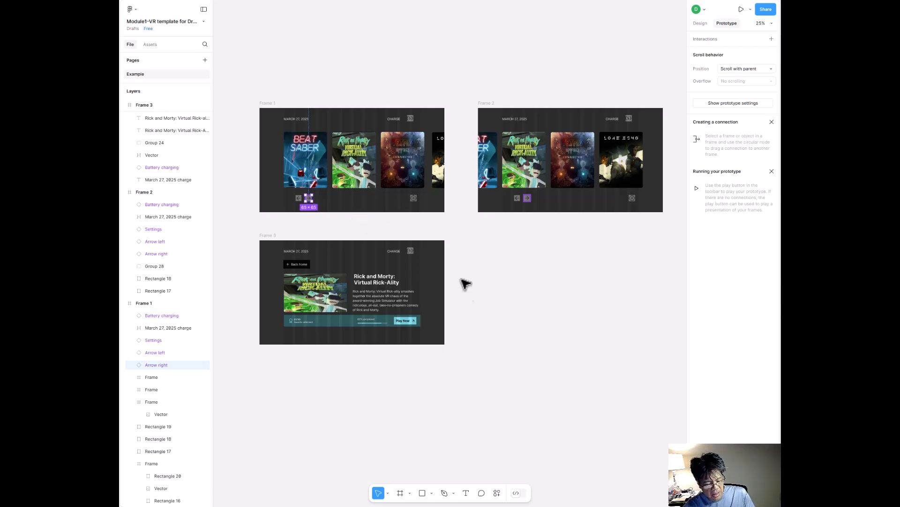
key("ctrl+equal")
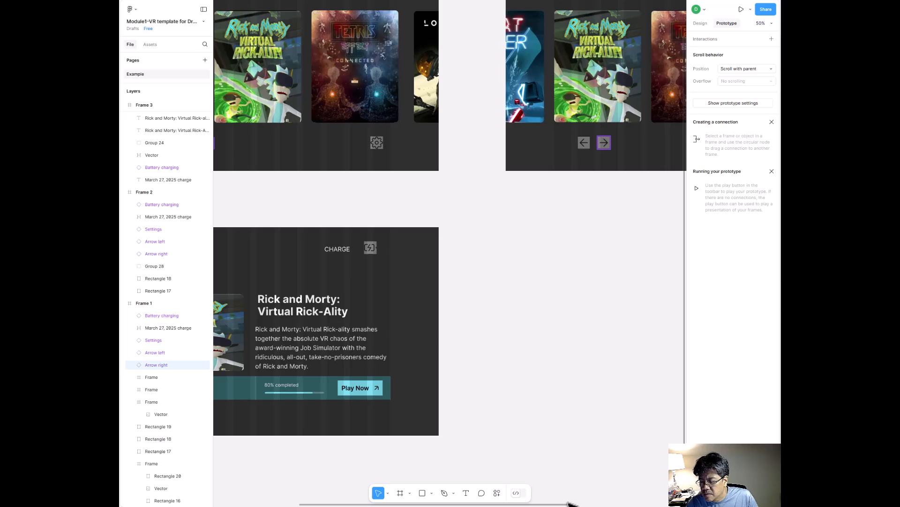
left_click_drag(566, 504, 477, 505)
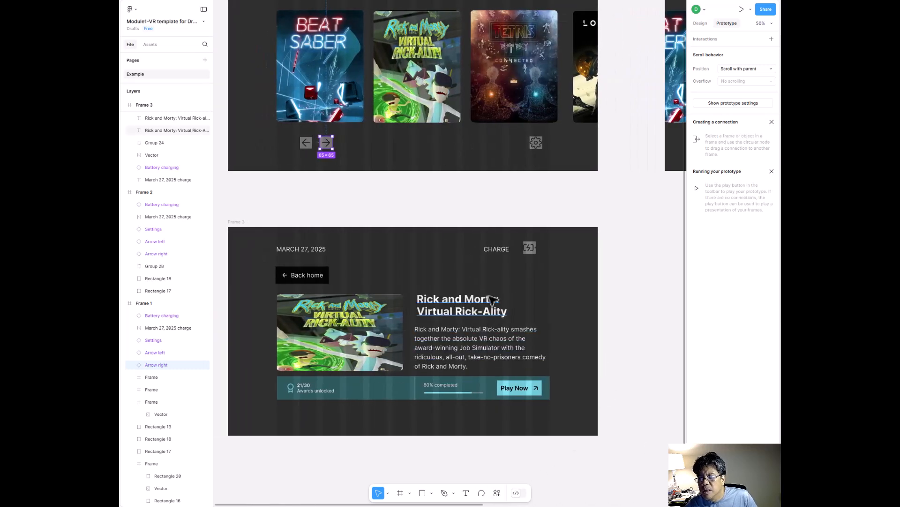
mouse_move(334, 144)
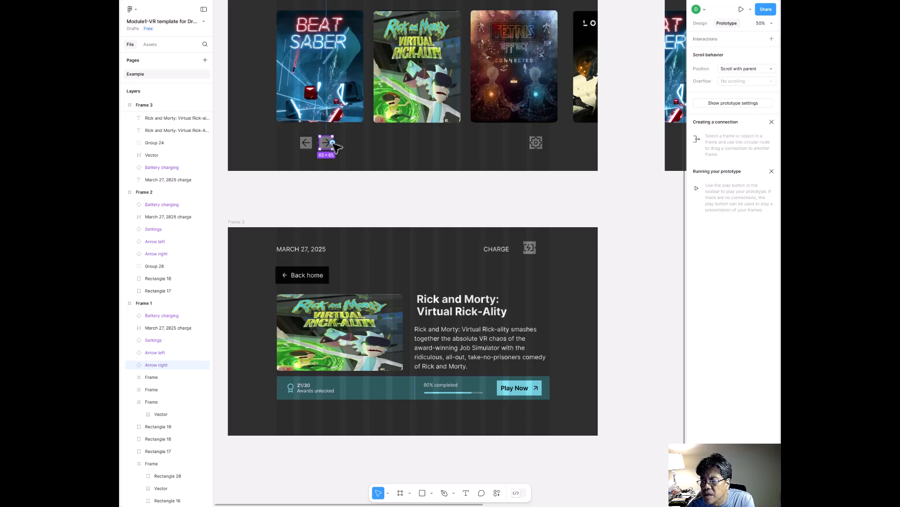
left_click_drag(332, 142, 666, 138)
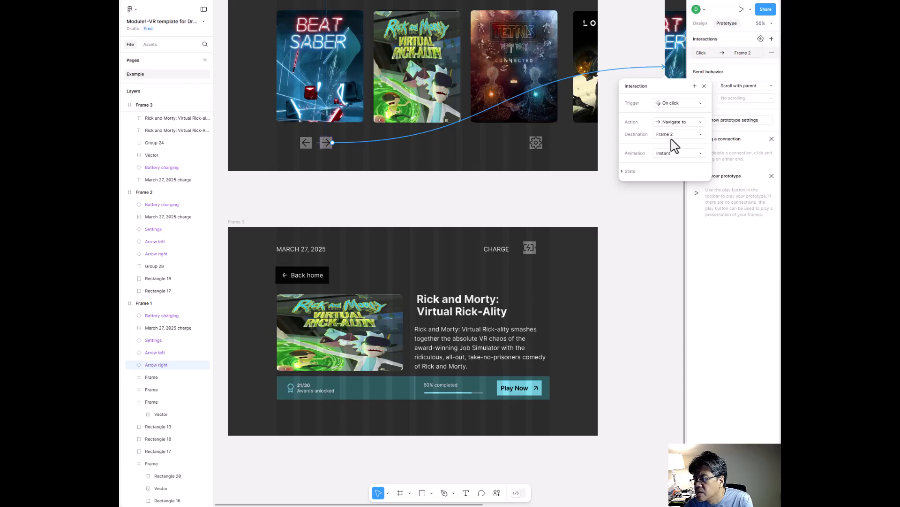
left_click(701, 155)
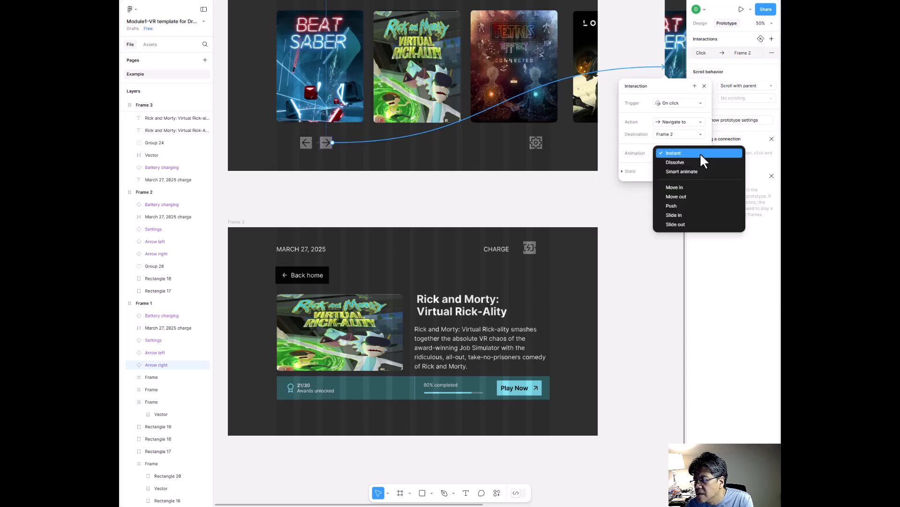
left_click(700, 153)
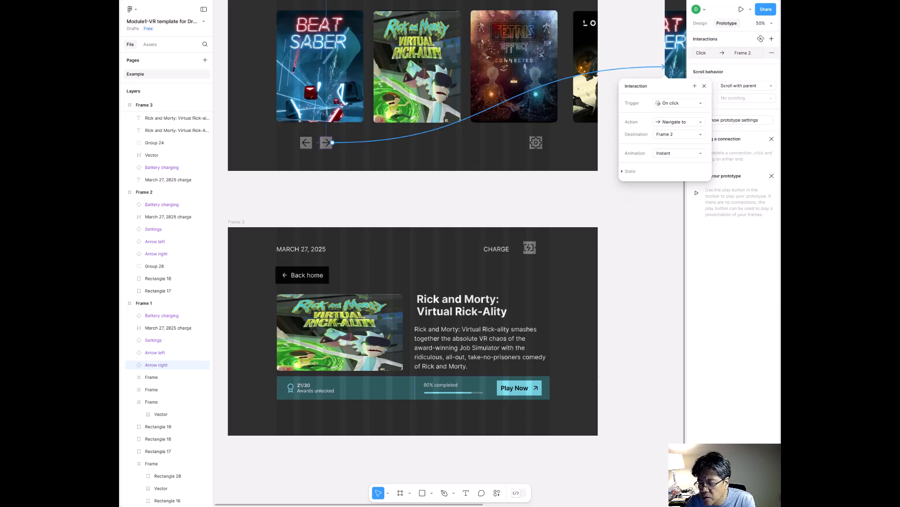
- Connect the Rick and Morty cover (Rectangle 17) in Frame 2 to Frame 3 with an on-click Navigate to interaction
left_click_drag(477, 504, 628, 499)
left_click(538, 344)
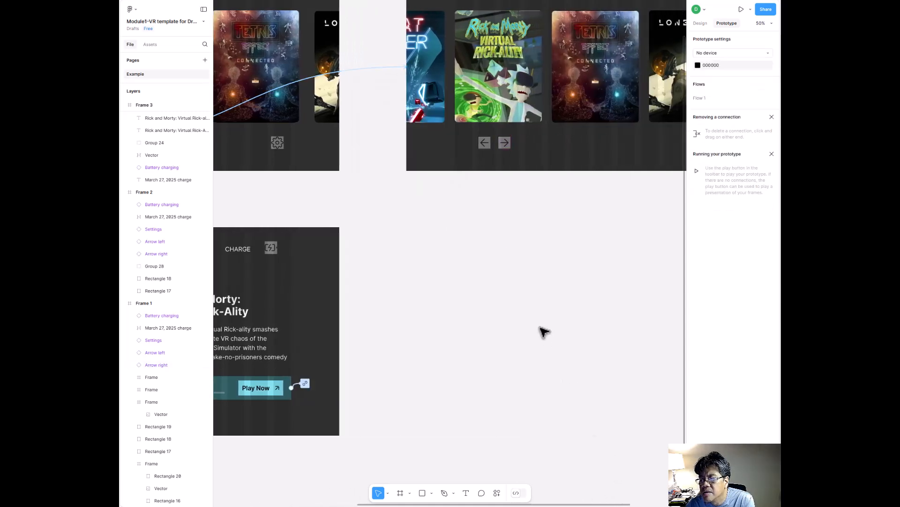
left_click(509, 97)
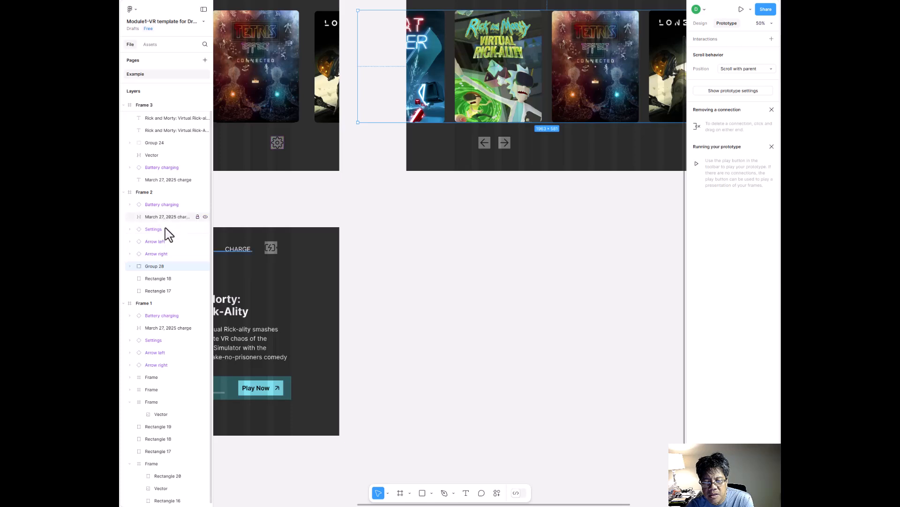
left_click(159, 279)
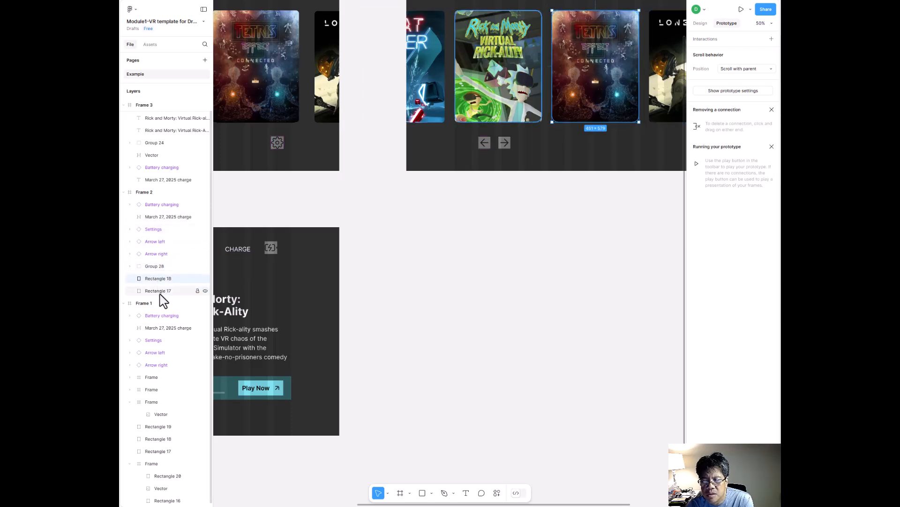
left_click(161, 293)
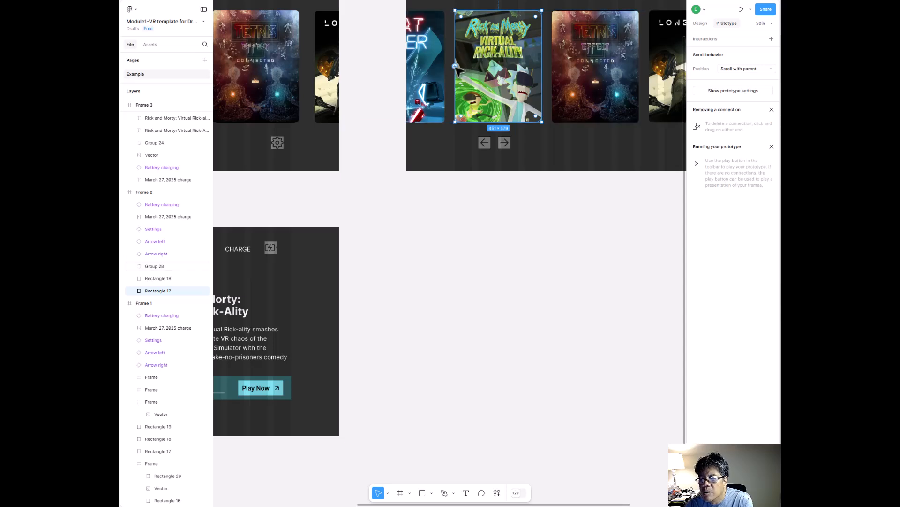
left_click_drag(455, 67, 305, 249)
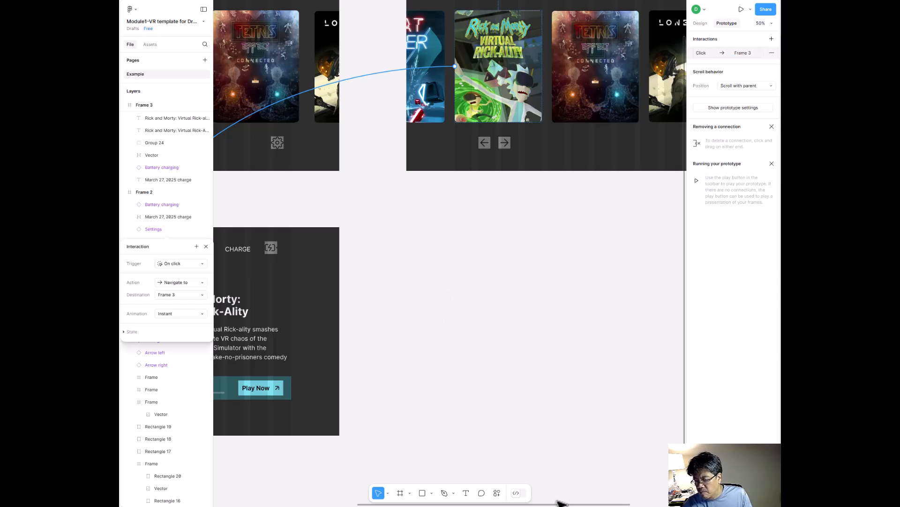
key("minus")
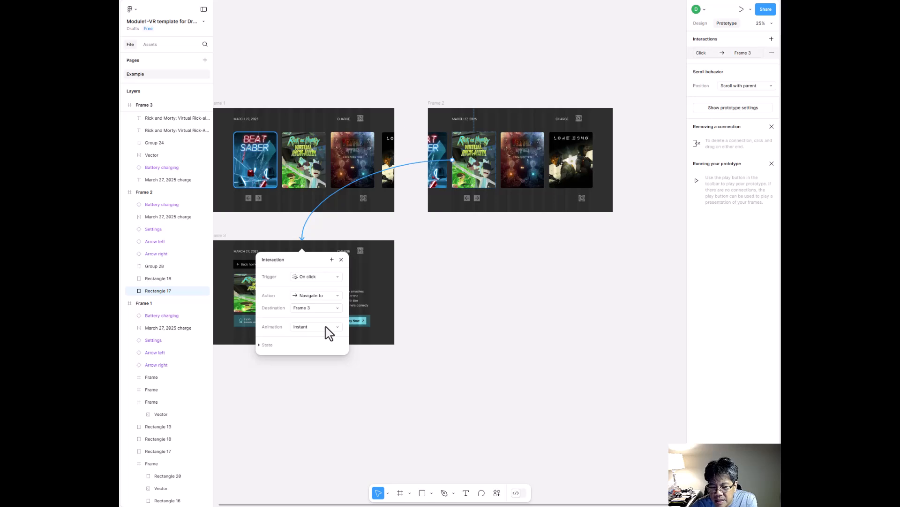
left_click(427, 326)
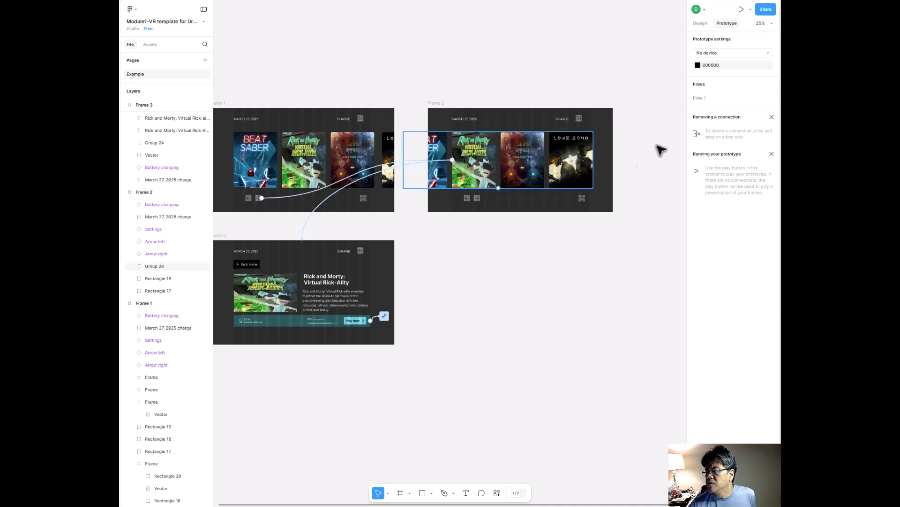
- Preview the prototype and test the right arrow, the Rick and Morty cover and the Play Now link
left_click(741, 10)
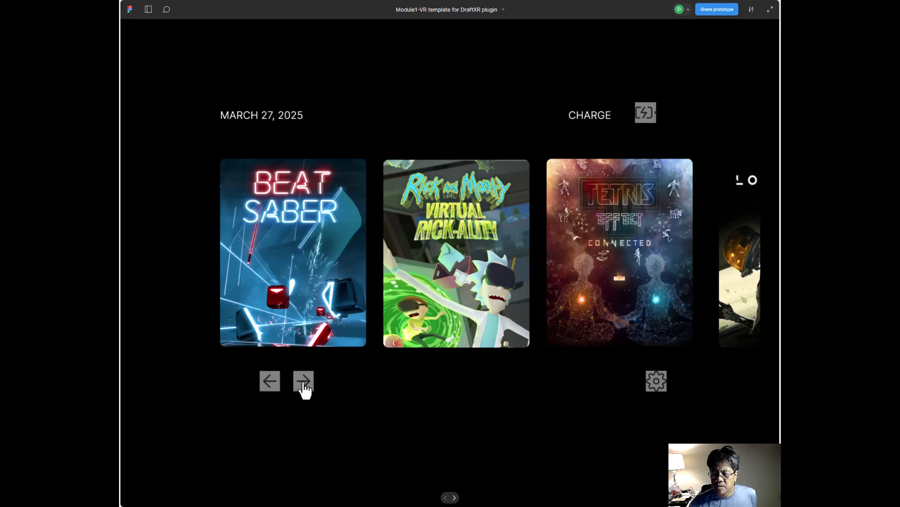
left_click(303, 382)
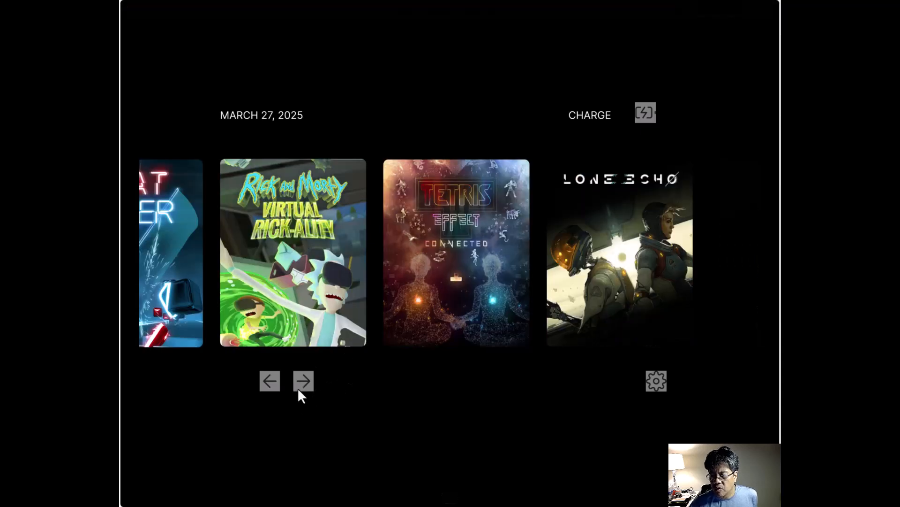
left_click(302, 280)
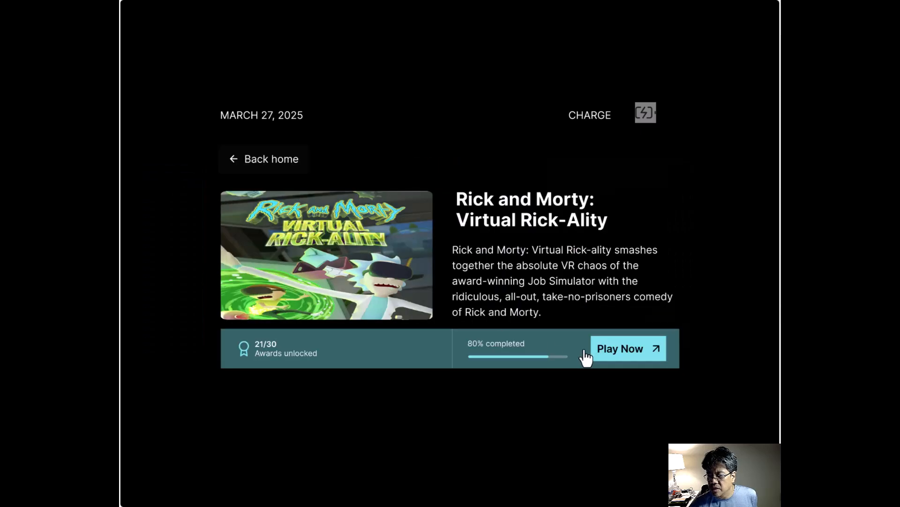
left_click(604, 349)
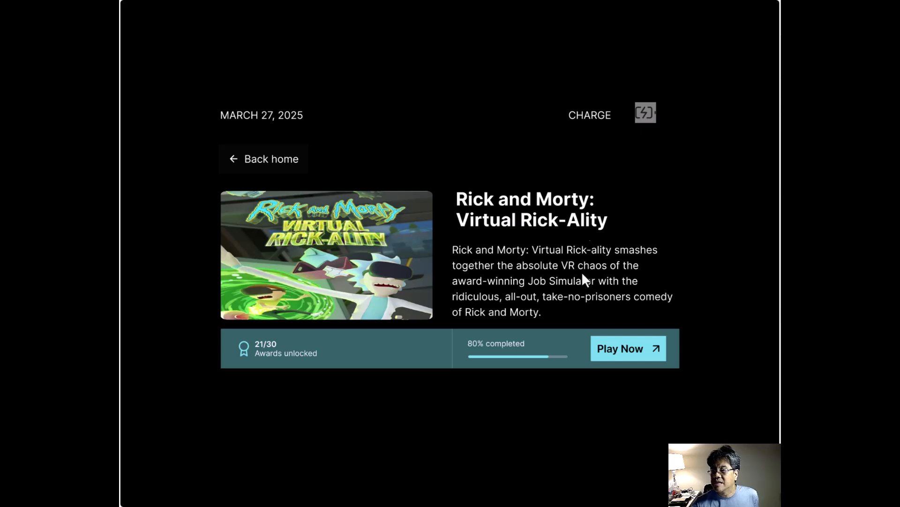
left_click(530, 1)
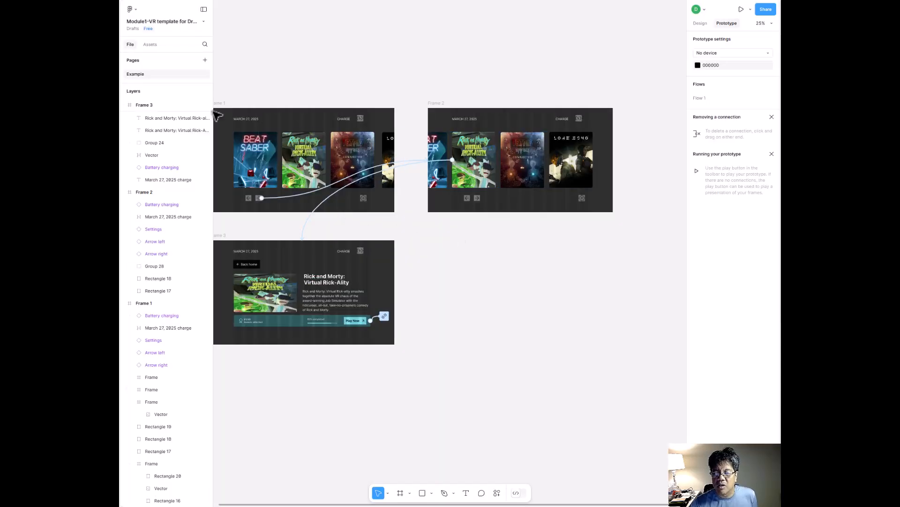
left_click(136, 9)
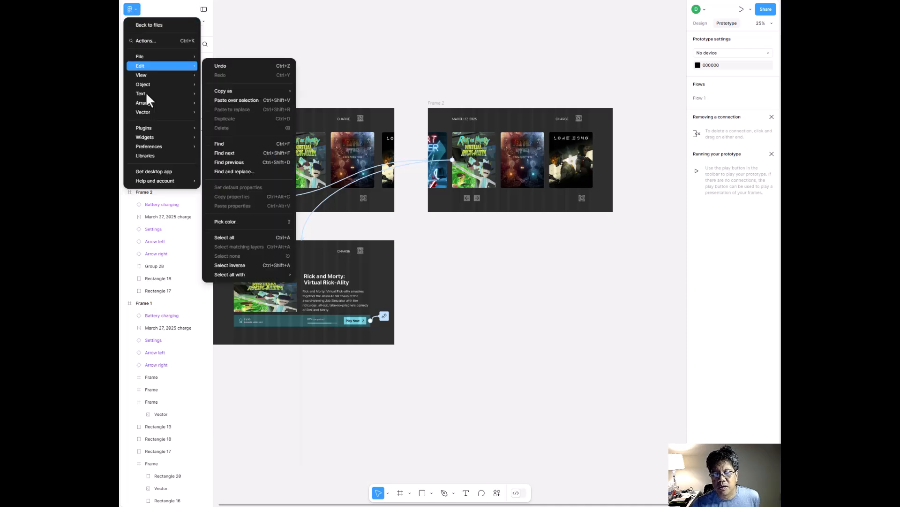
mouse_move(153, 127)
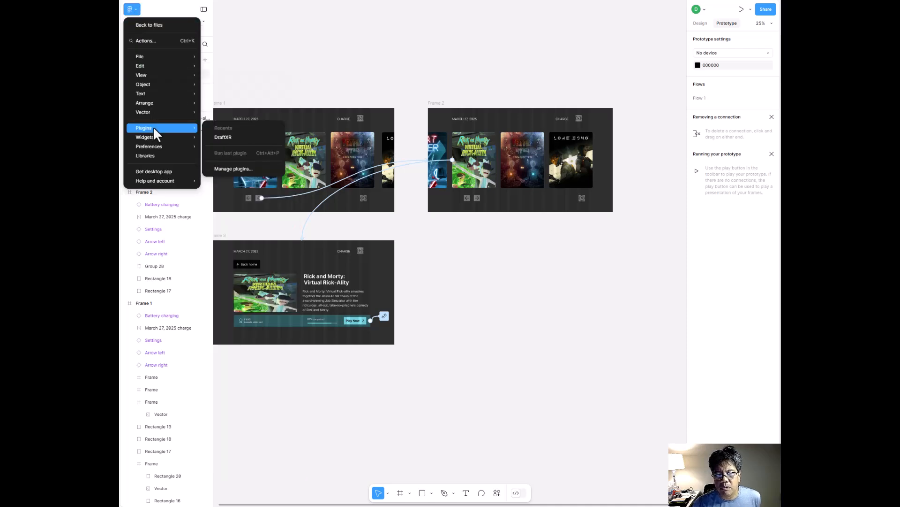
left_click(221, 137)
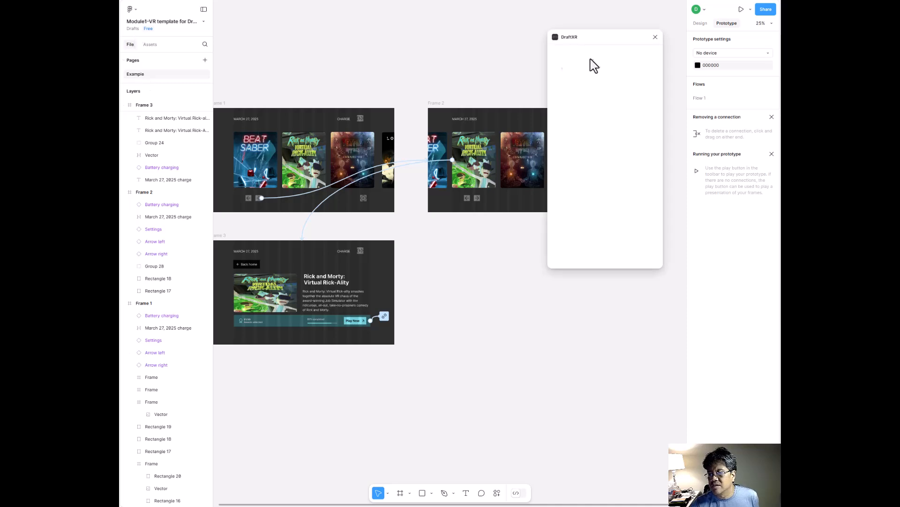
left_click(655, 37)
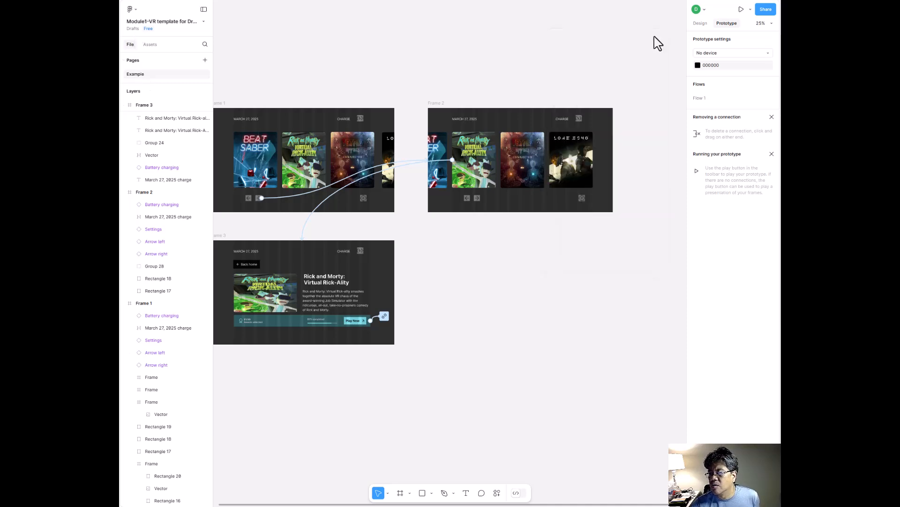
- Search the available plugins for DraftXR and run it
left_click(131, 9)
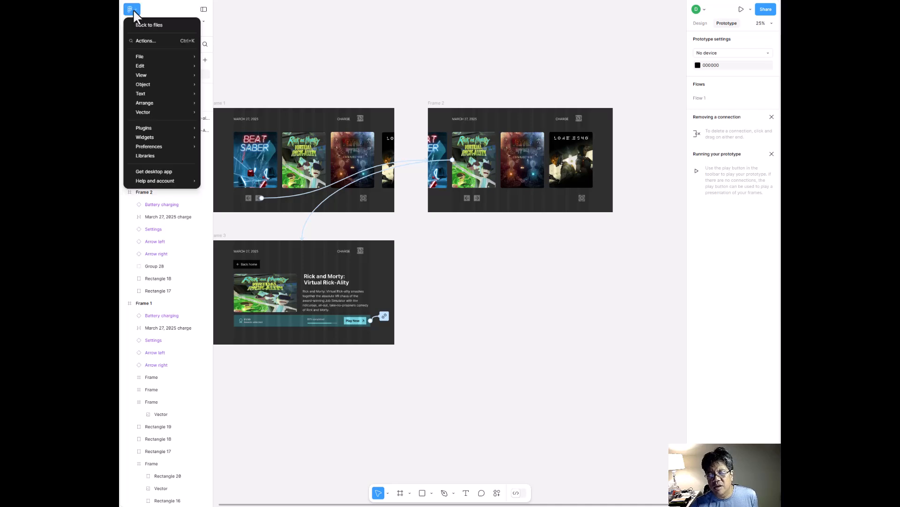
mouse_move(144, 145)
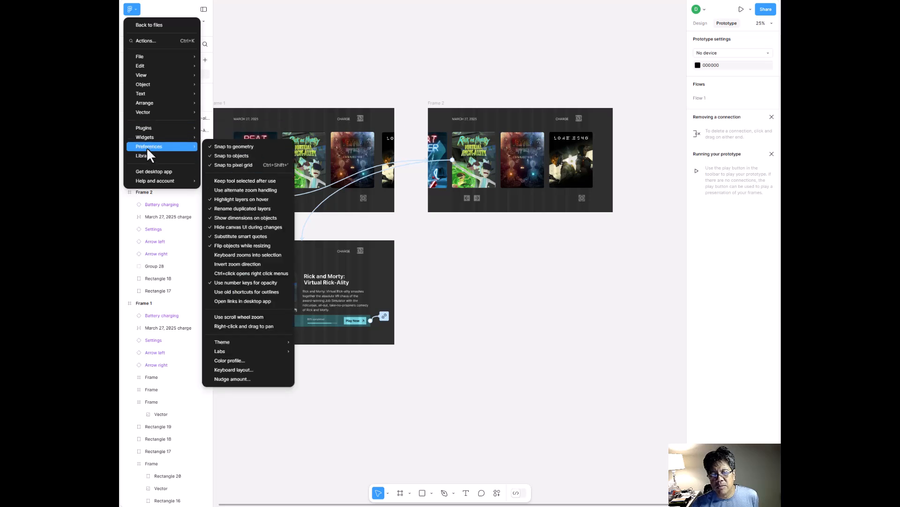
mouse_move(145, 127)
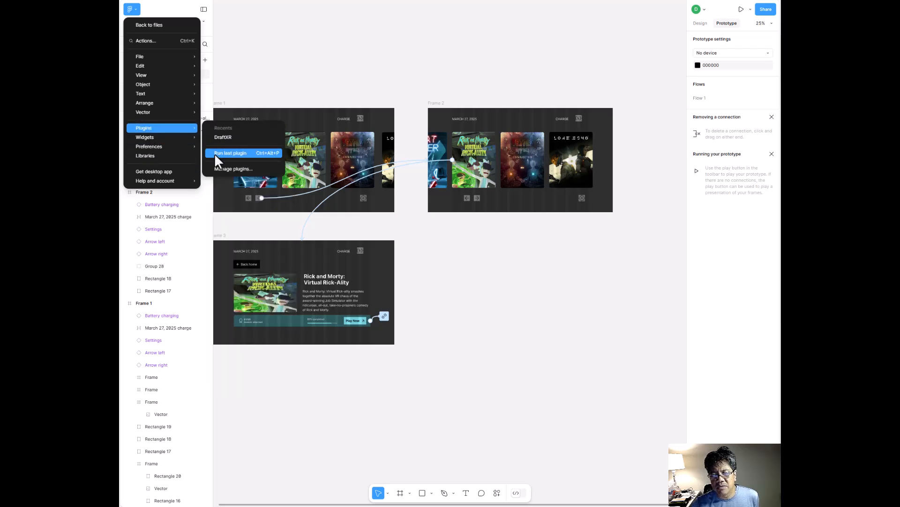
left_click(218, 168)
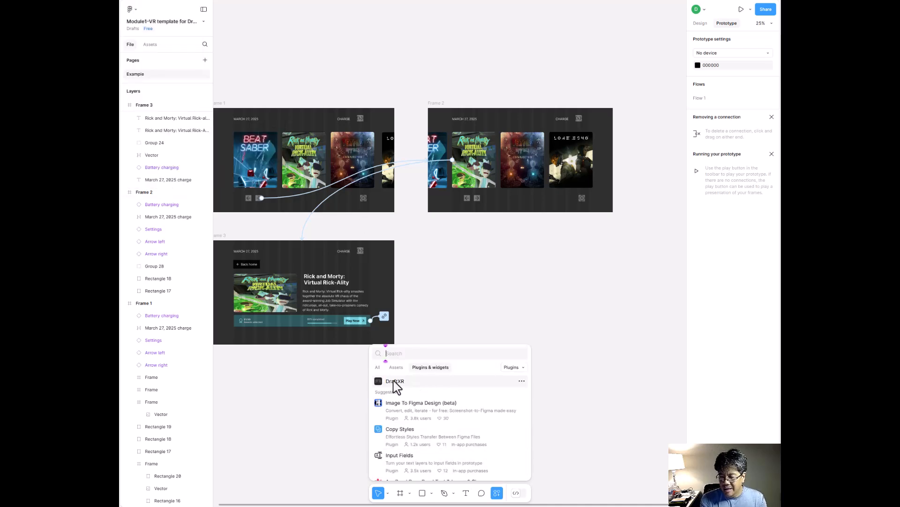
type("DraftX")
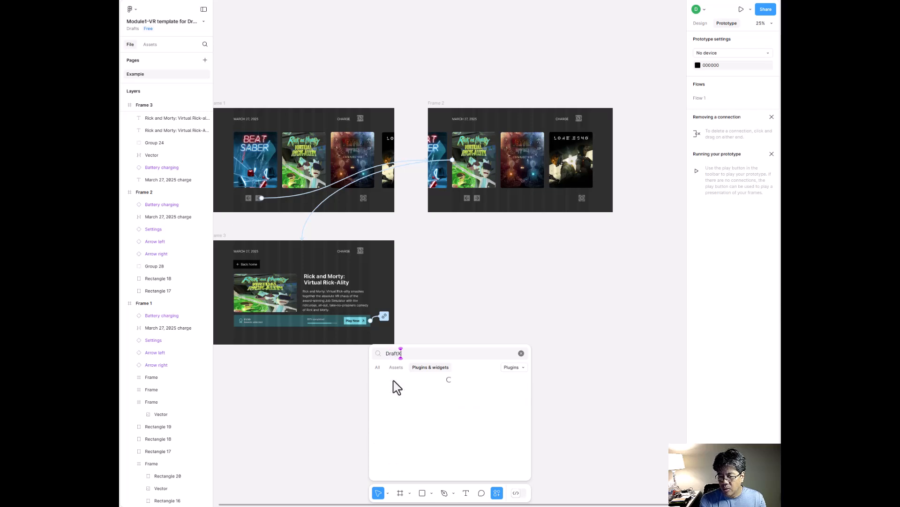
type("R")
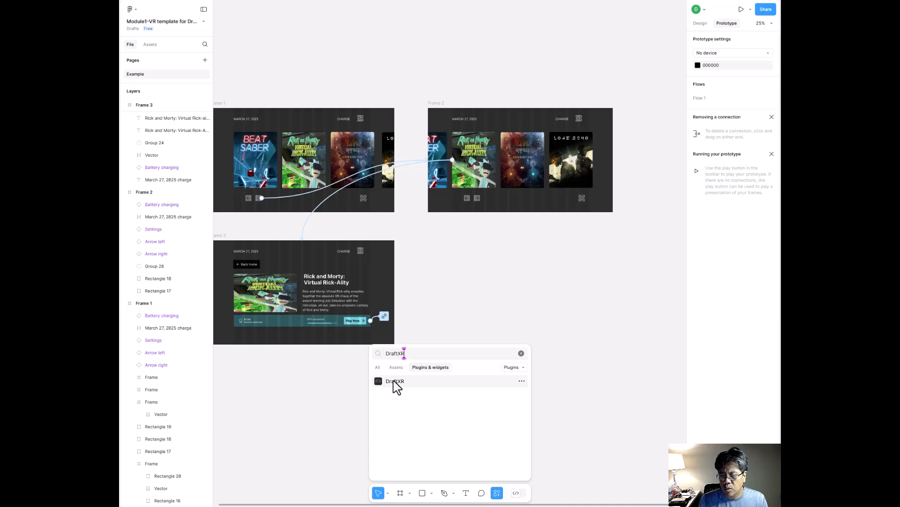
left_click(396, 385)
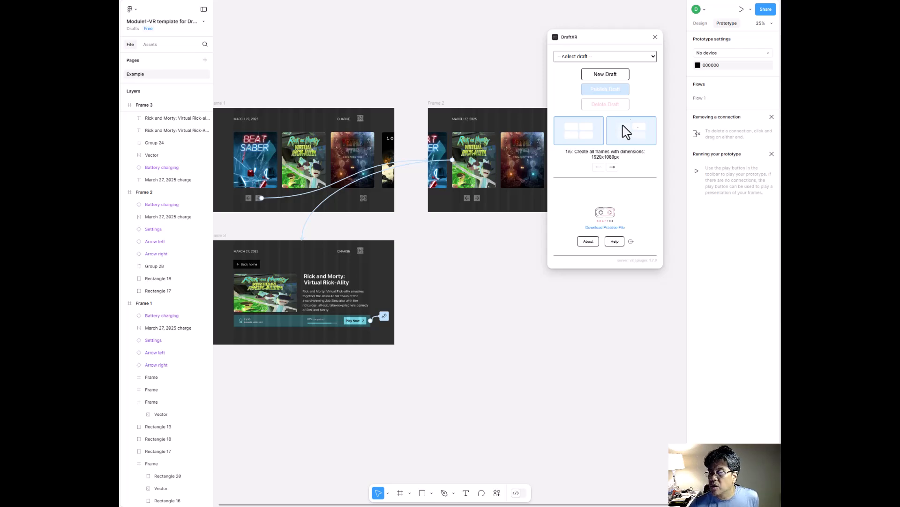
- Read through all five instruction pages in the DraftXR new draft form, then return to the draft selection
left_click(610, 75)
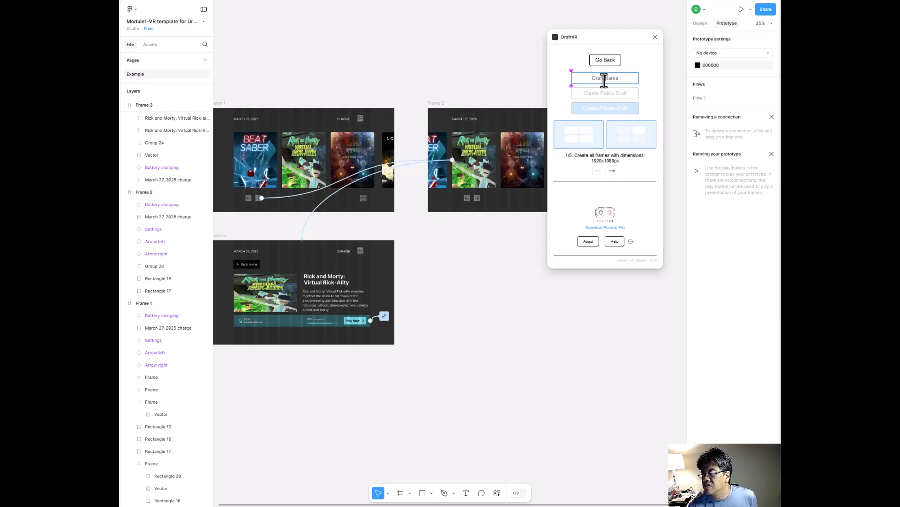
left_click(612, 171)
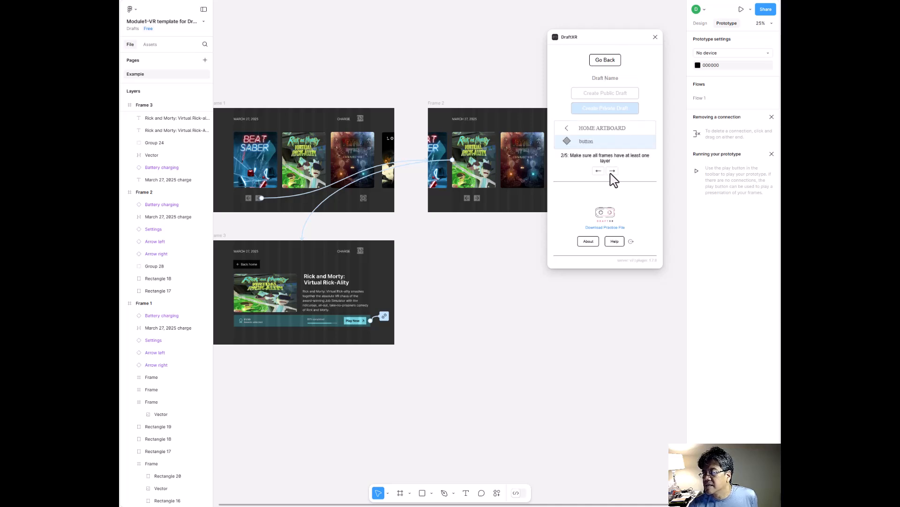
left_click(612, 171)
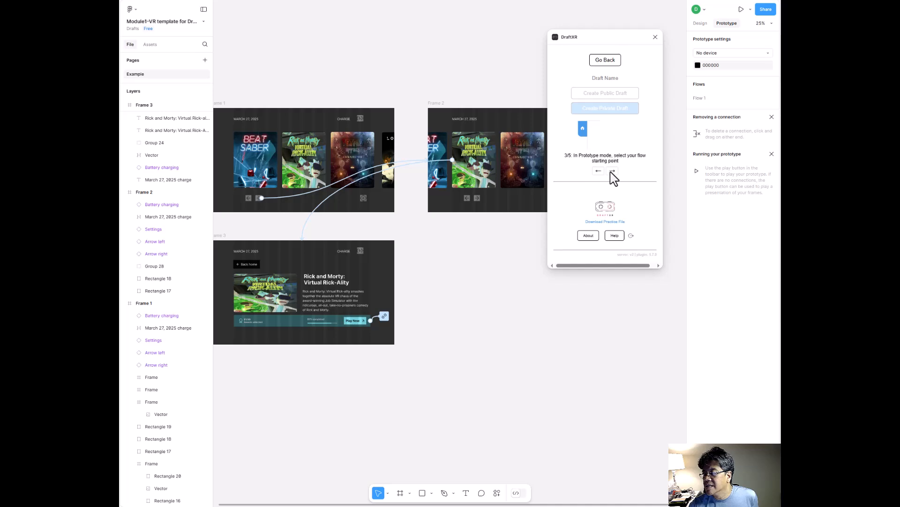
left_click(612, 172)
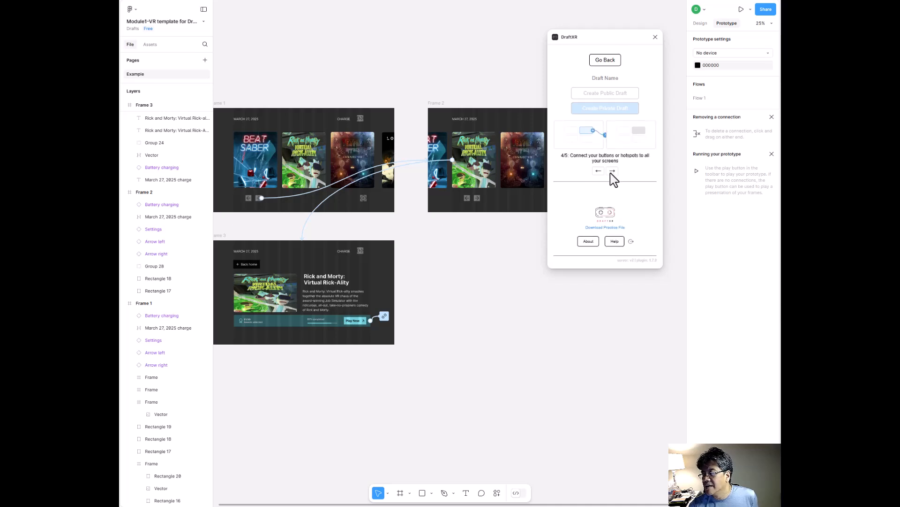
left_click(613, 171)
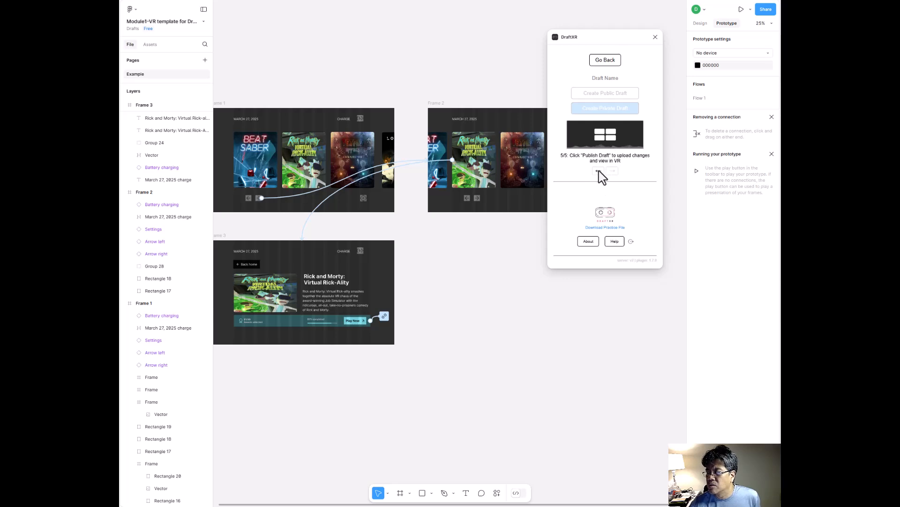
left_click(599, 171)
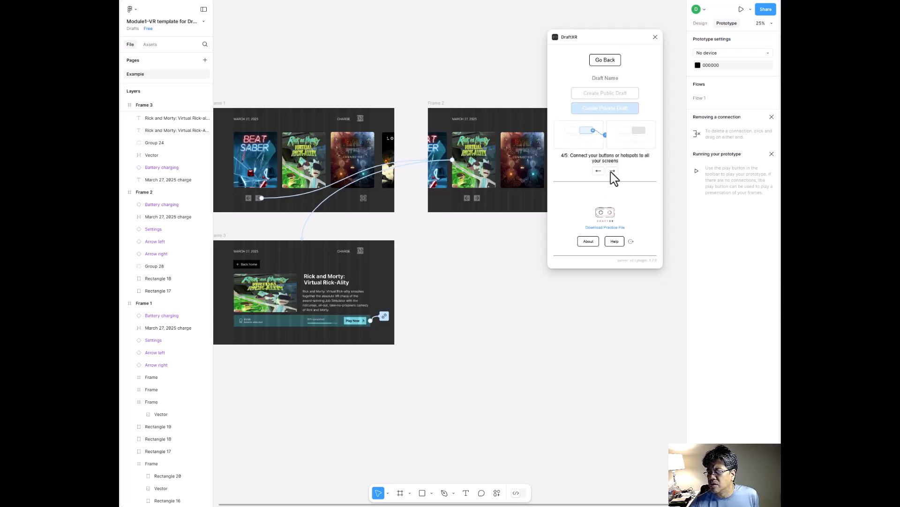
left_click(612, 177)
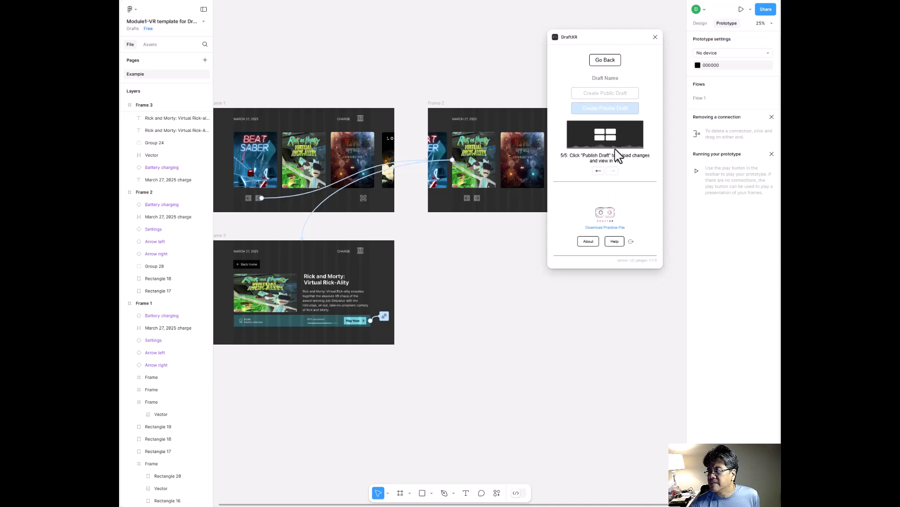
left_click(605, 62)
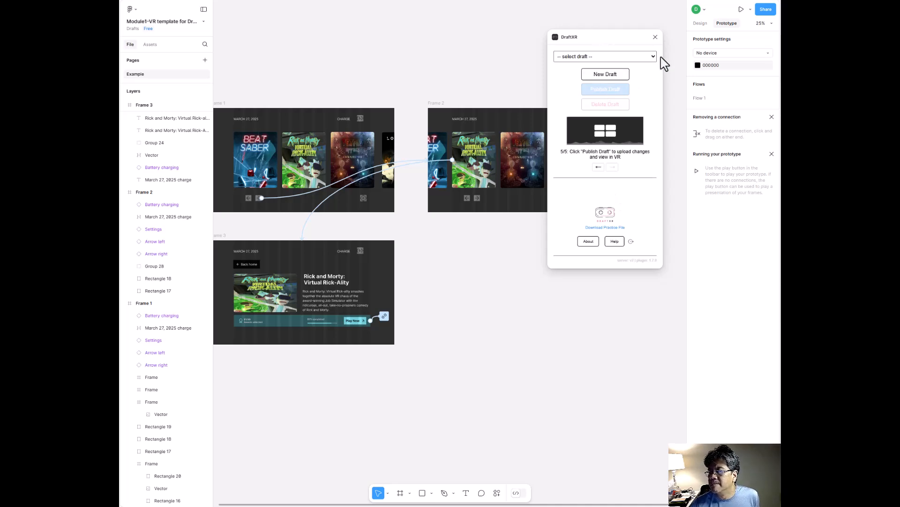
- Try to create a public DraftXR draft named "test 2", continuing with the free plan
left_click(605, 74)
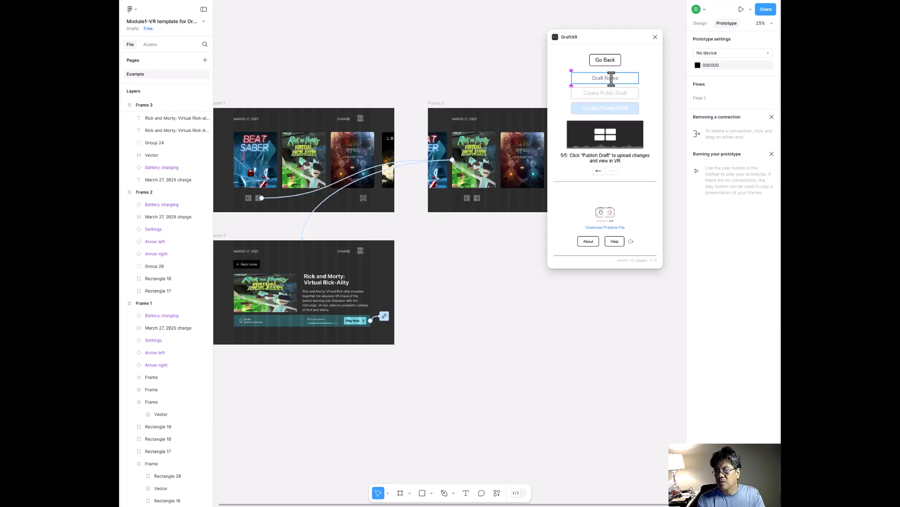
type("test 2")
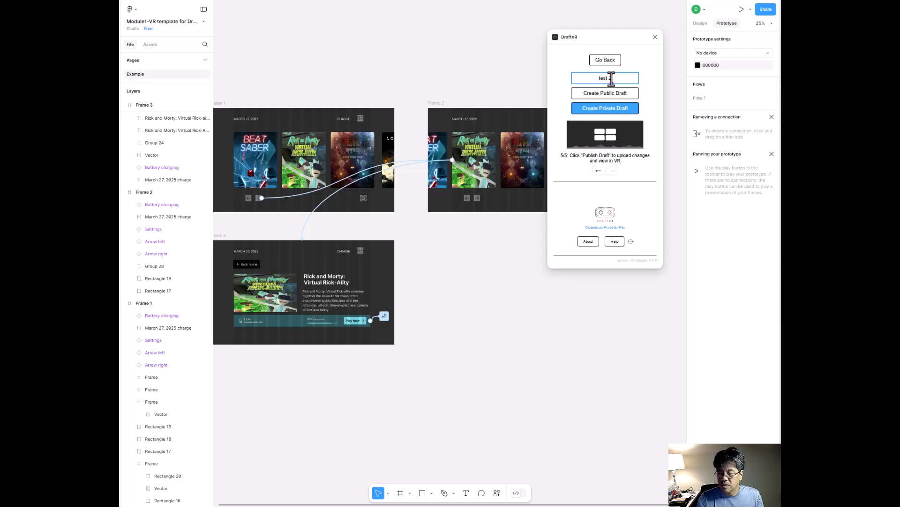
left_click(629, 96)
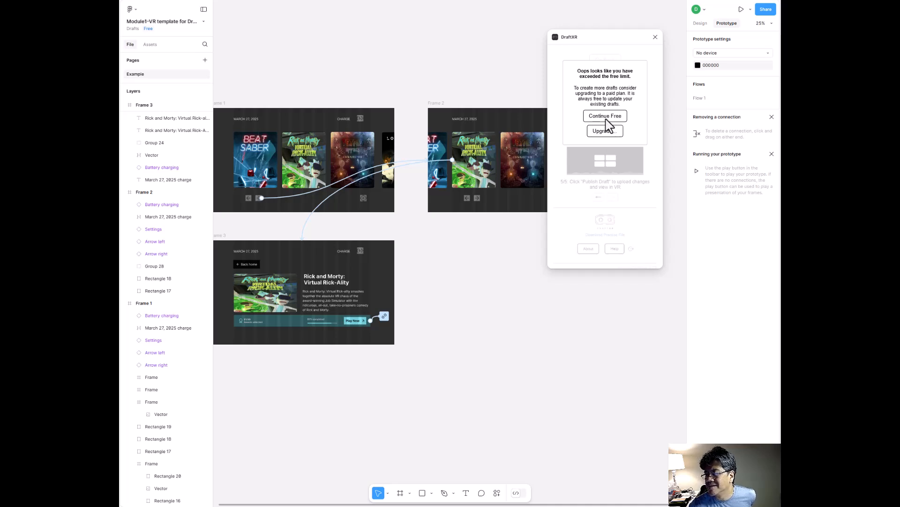
left_click(606, 118)
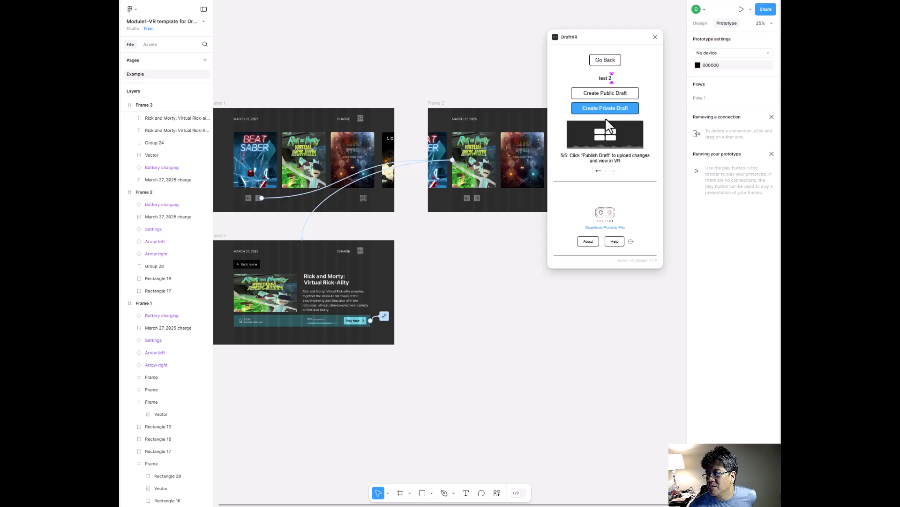
left_click(615, 93)
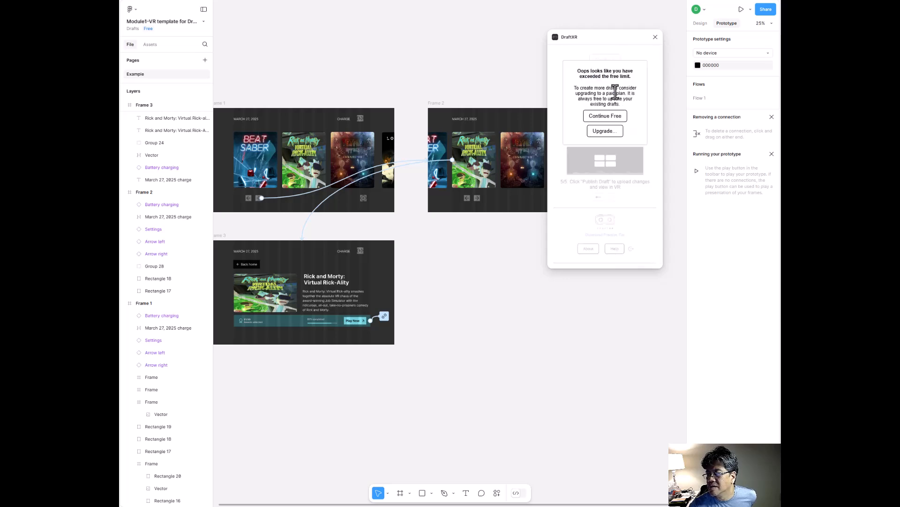
left_click(614, 116)
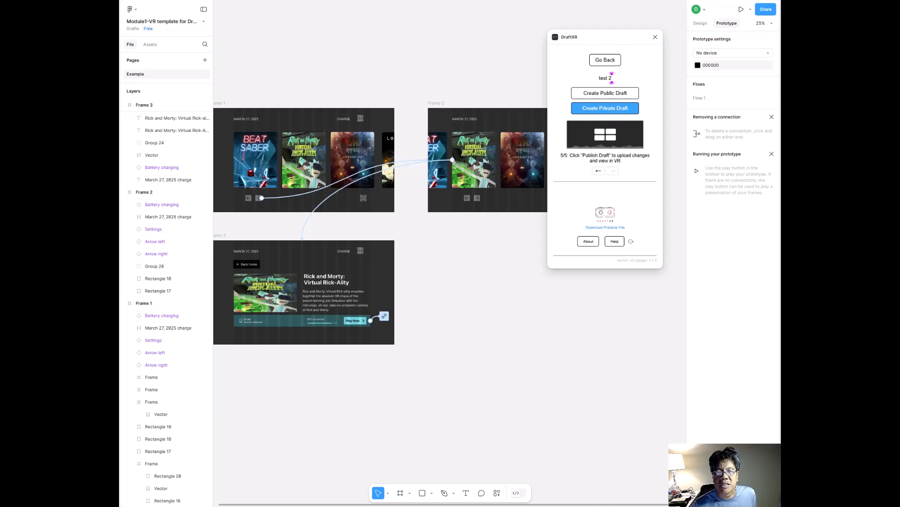
left_click(132, 9)
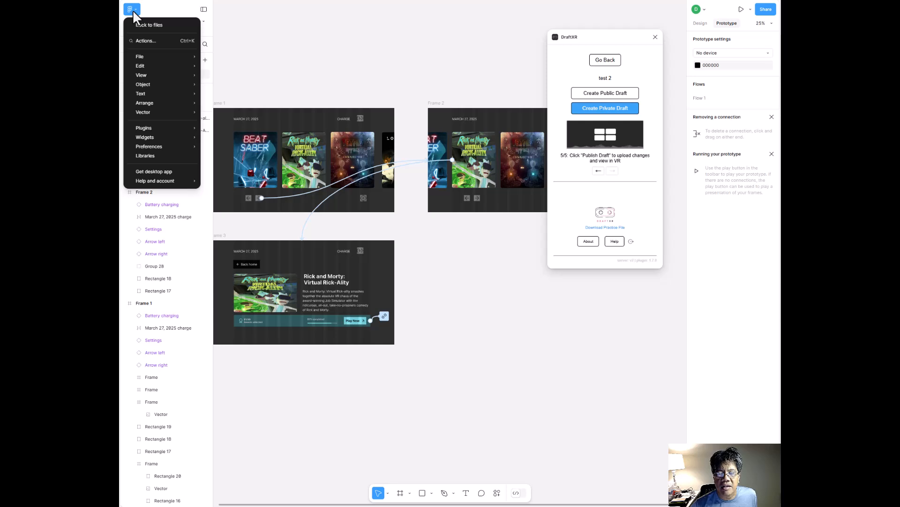
mouse_move(146, 59)
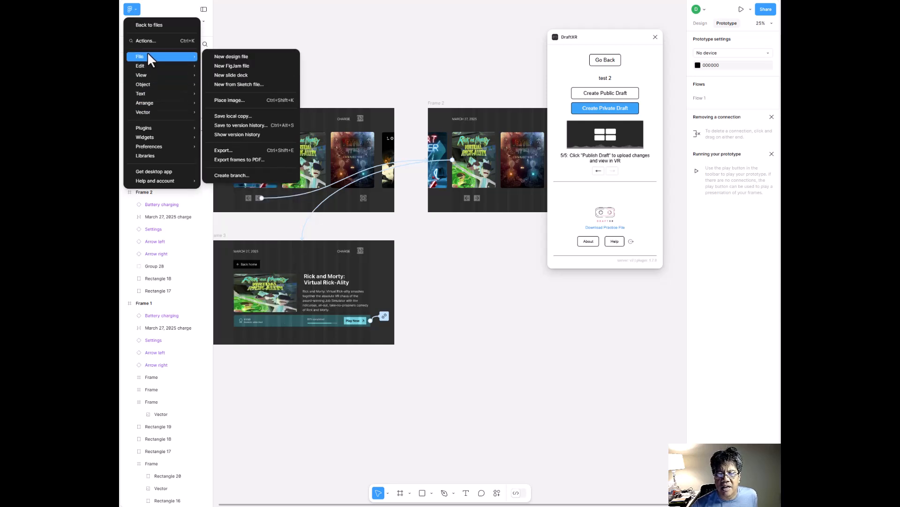
left_click(243, 150)
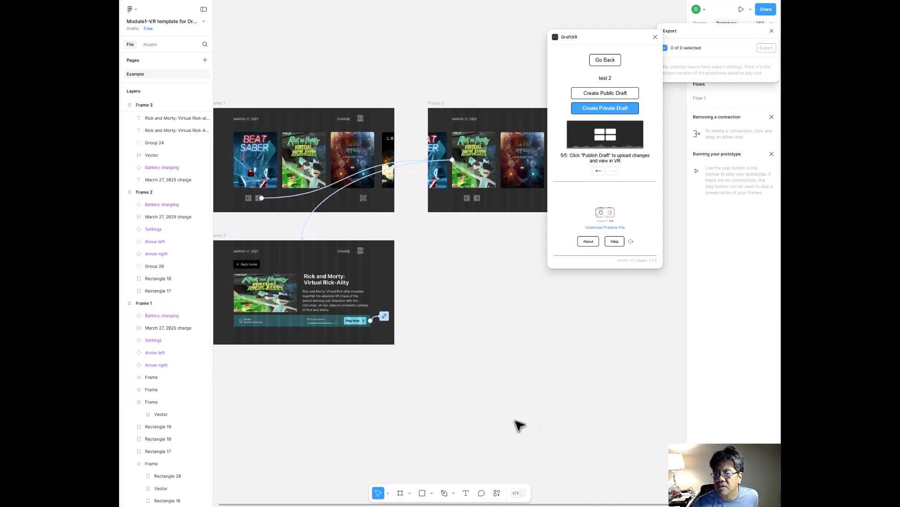
- Select the contents of all three frames, save a local copy of the design file, and clear the selection
left_click_drag(221, 90, 534, 363)
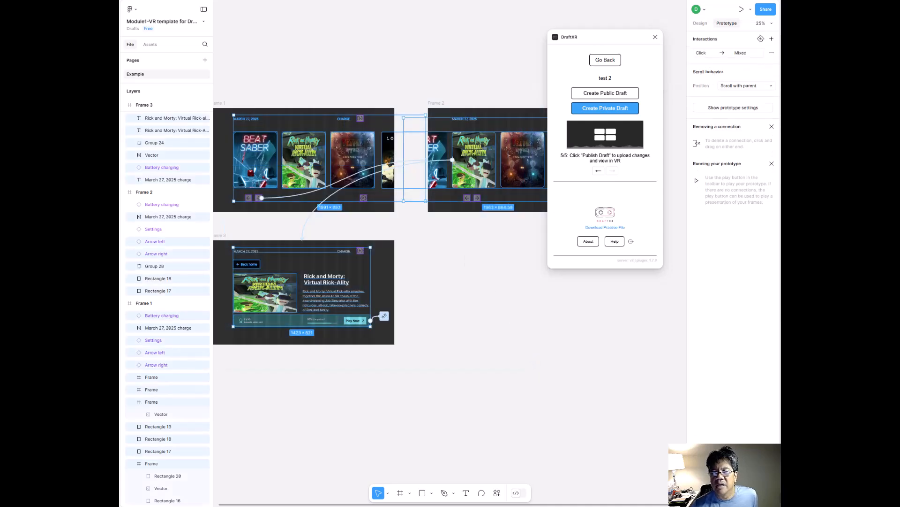
left_click(132, 9)
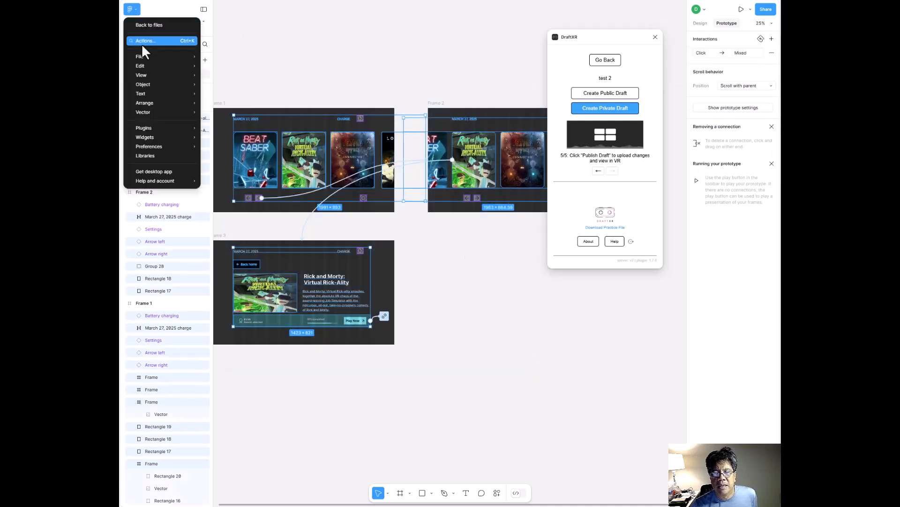
mouse_move(143, 57)
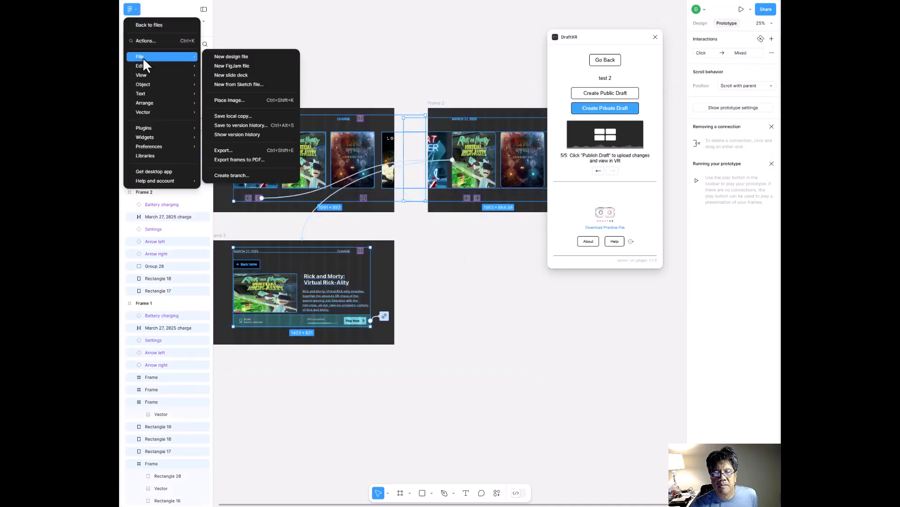
left_click(240, 117)
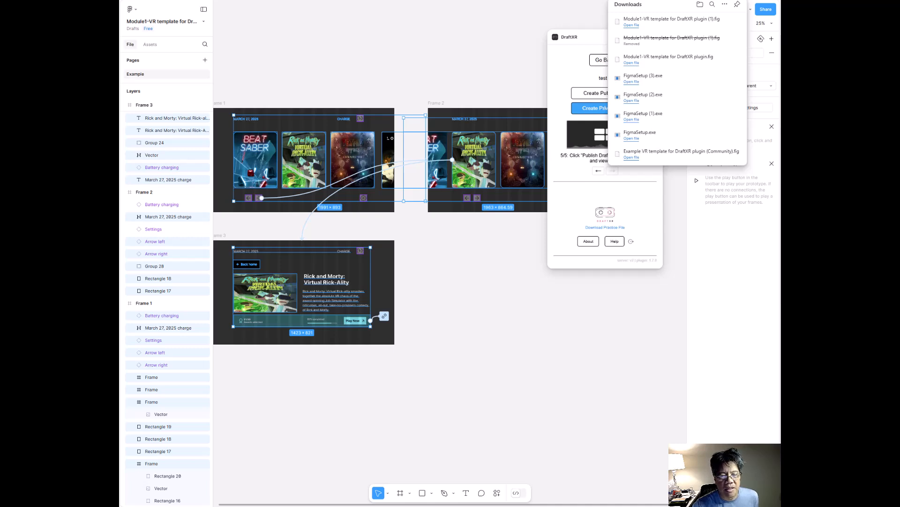
left_click(327, 105)
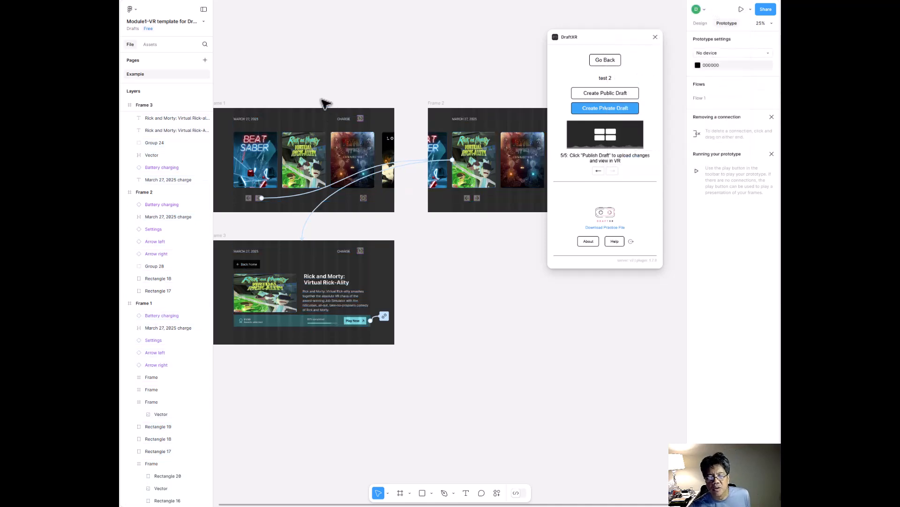